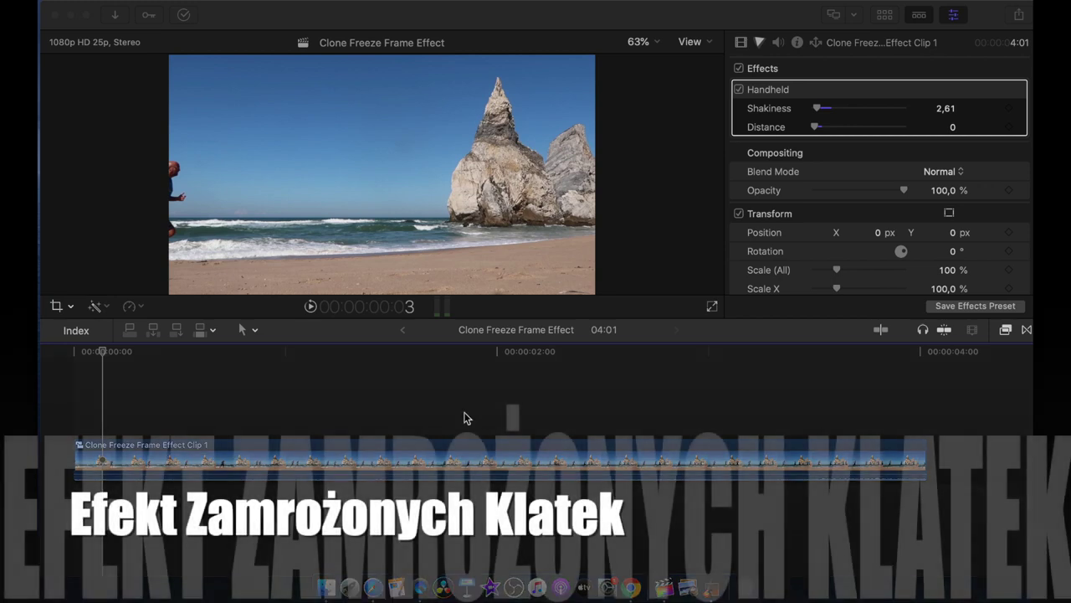
# Step: Play the finished Clone Freeze clip from the start twice, then delete it from the timeline
pyautogui.click(75, 361)
pyautogui.click(79, 352)
pyautogui.press('space')
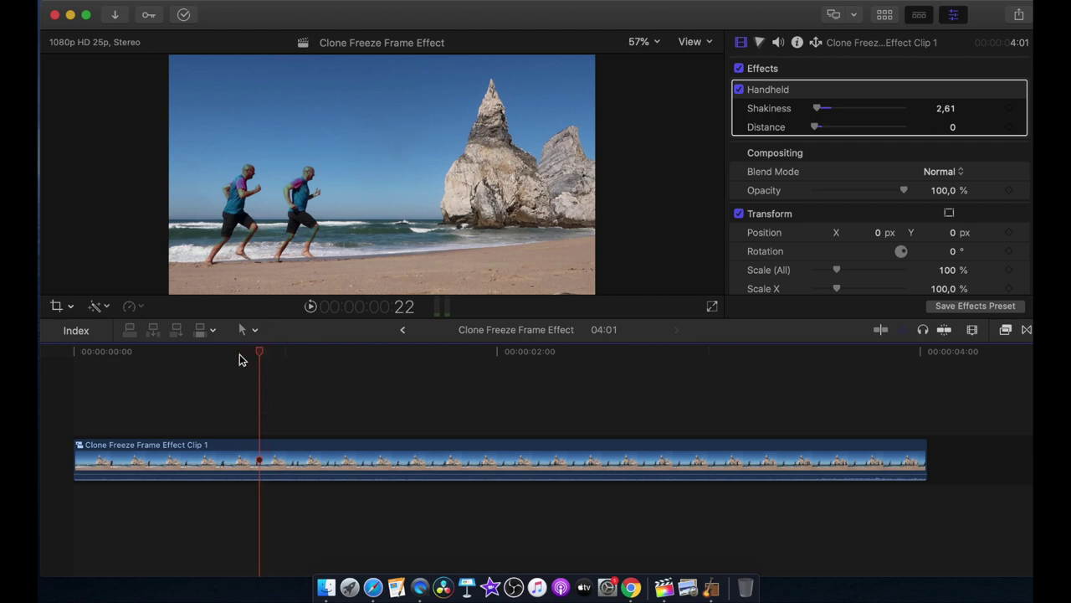
pyautogui.moveTo(264, 351); pyautogui.dragTo(71, 384)
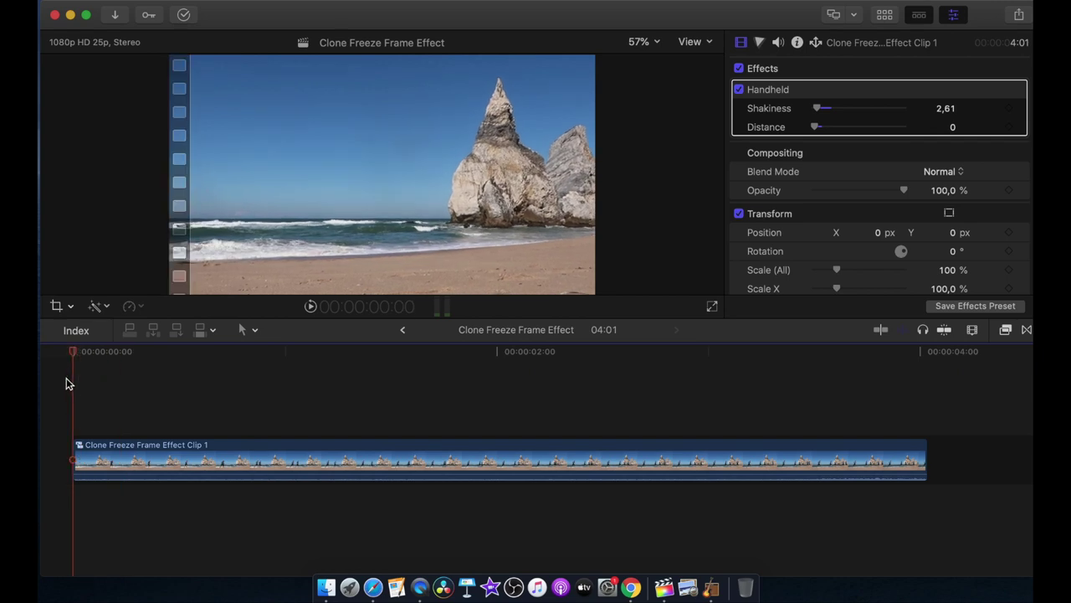
pyautogui.press('space')
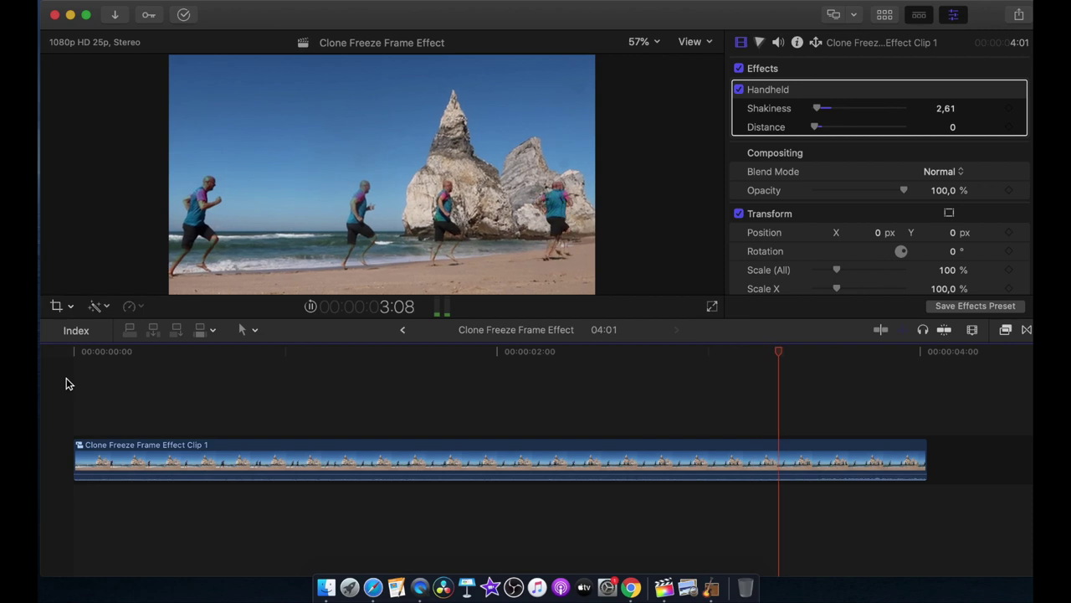
pyautogui.click(563, 448)
pyautogui.press('Delete')
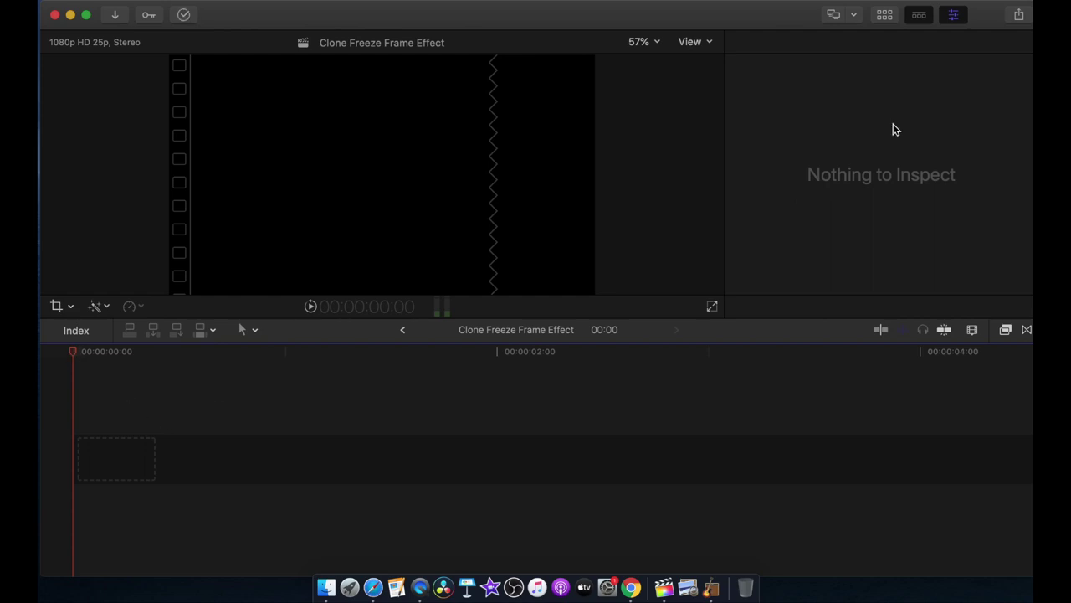
# Step: Show the Libraries browser and find the beach clip MVI_0808
pyautogui.click(887, 16)
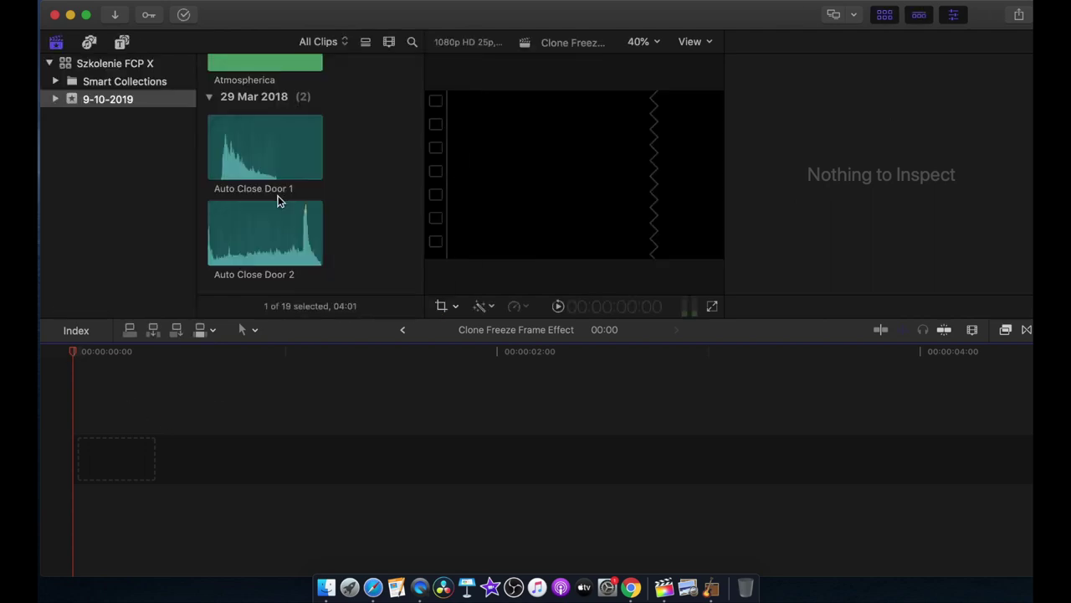
pyautogui.scroll(5, 272, 194)
pyautogui.scroll(5, 269, 191)
pyautogui.scroll(5, 269, 192)
pyautogui.scroll(3, 269, 191)
pyautogui.scroll(5, 267, 192)
pyautogui.scroll(5, 268, 192)
pyautogui.scroll(5, 267, 192)
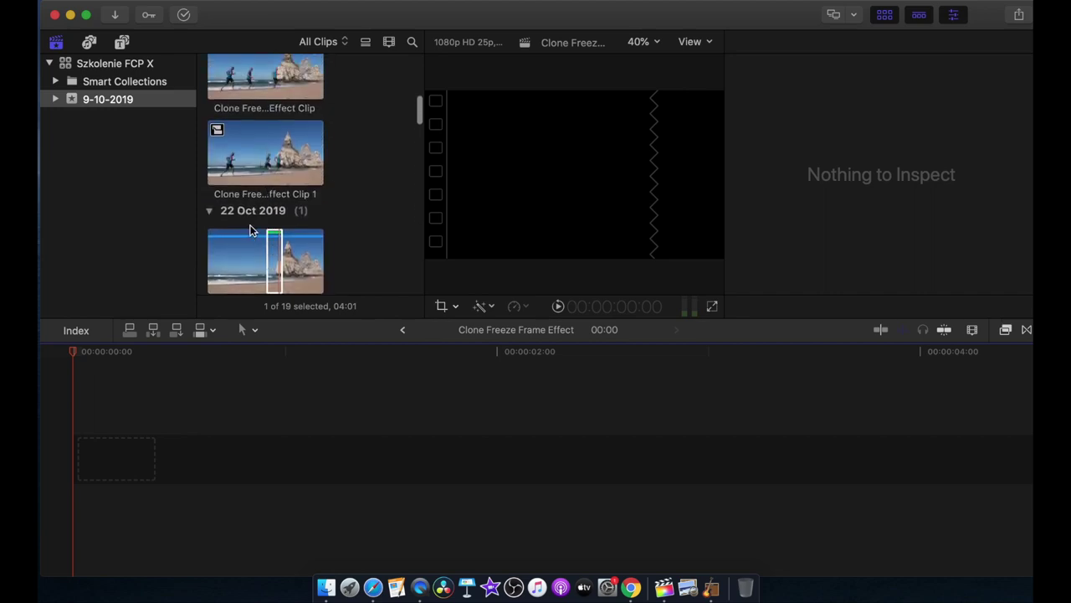
pyautogui.scroll(2, 251, 246)
pyautogui.scroll(2, 251, 249)
pyautogui.scroll(-5, 251, 249)
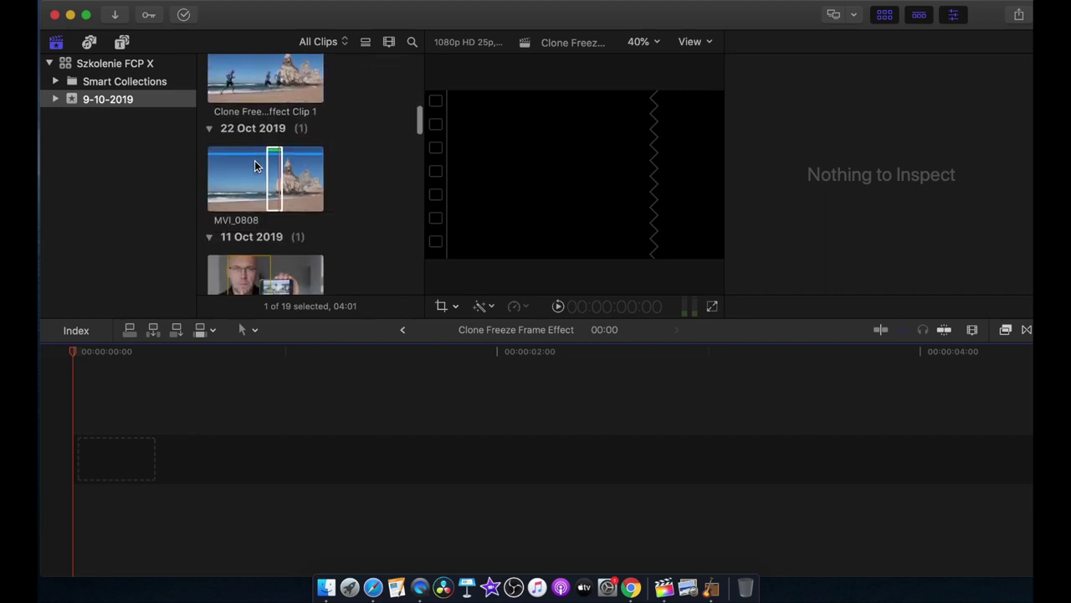
pyautogui.click(235, 174)
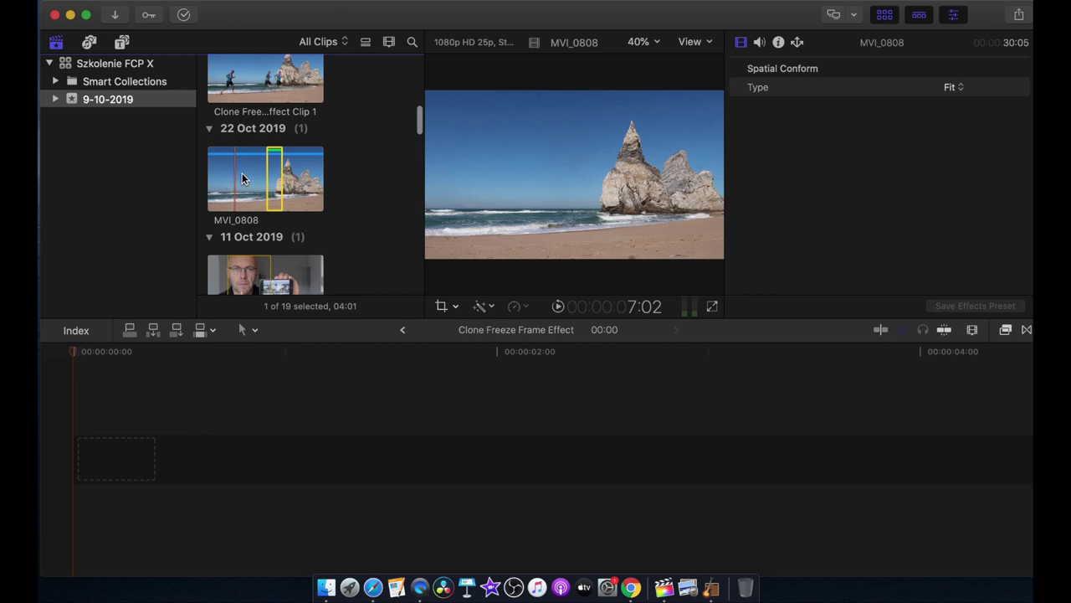
# Step: Drag MVI_0808 onto the start of the primary storyline
pyautogui.moveTo(243, 178)
pyautogui.mouseDown()
pyautogui.moveTo(211, 173)
pyautogui.moveTo(327, 178)
pyautogui.mouseUp()
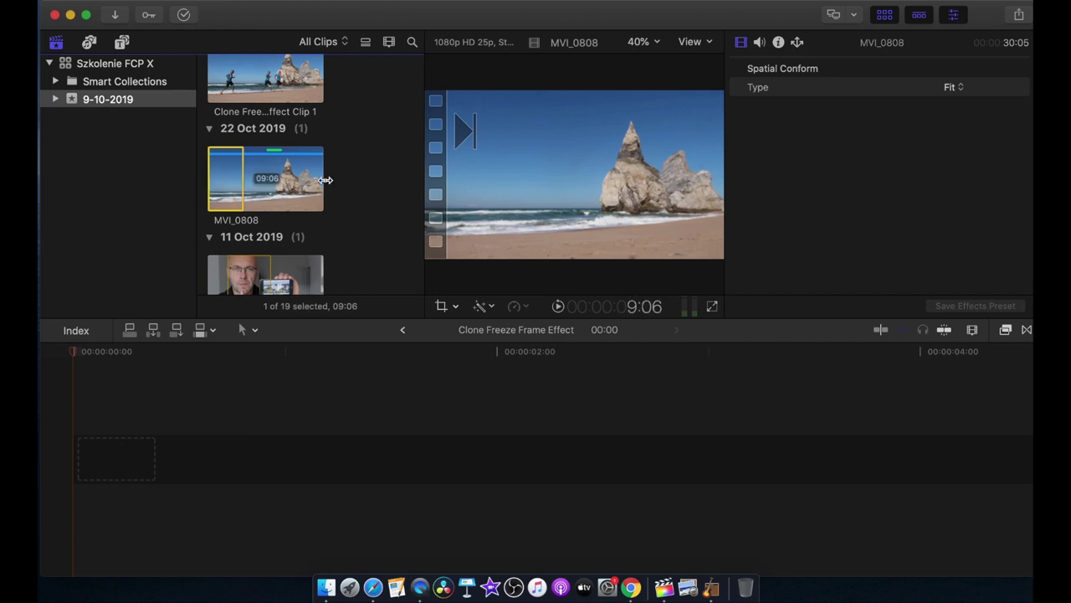
pyautogui.moveTo(237, 392); pyautogui.dragTo(74, 452)
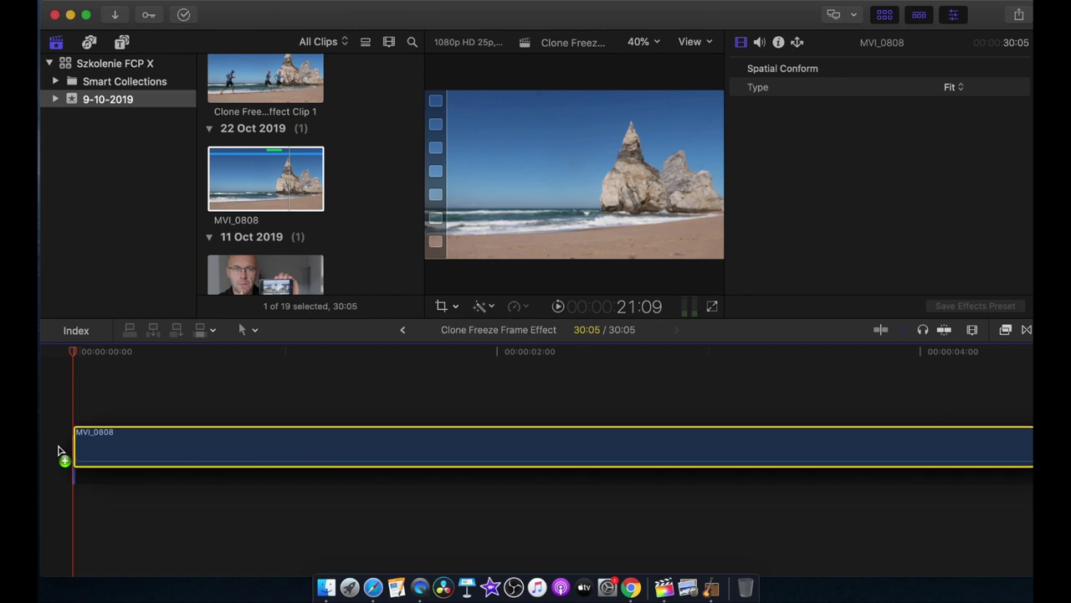
pyautogui.moveTo(74, 453); pyautogui.dragTo(123, 437)
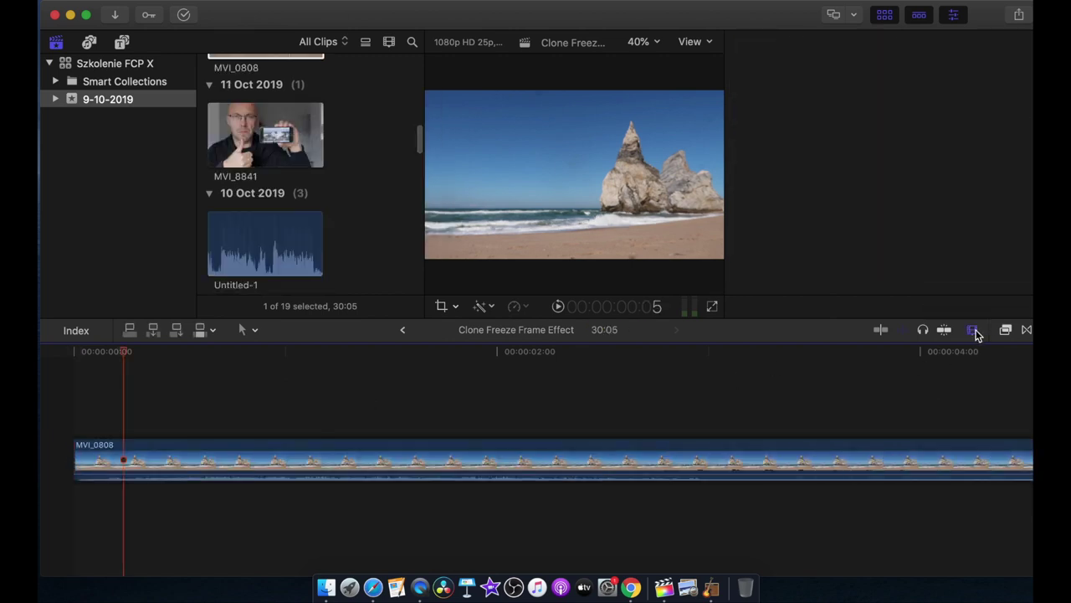
# Step: Zoom the timeline out and cut away the part of MVI_0808 before 15:06
pyautogui.click(975, 331)
pyautogui.moveTo(960, 366); pyautogui.dragTo(941, 364)
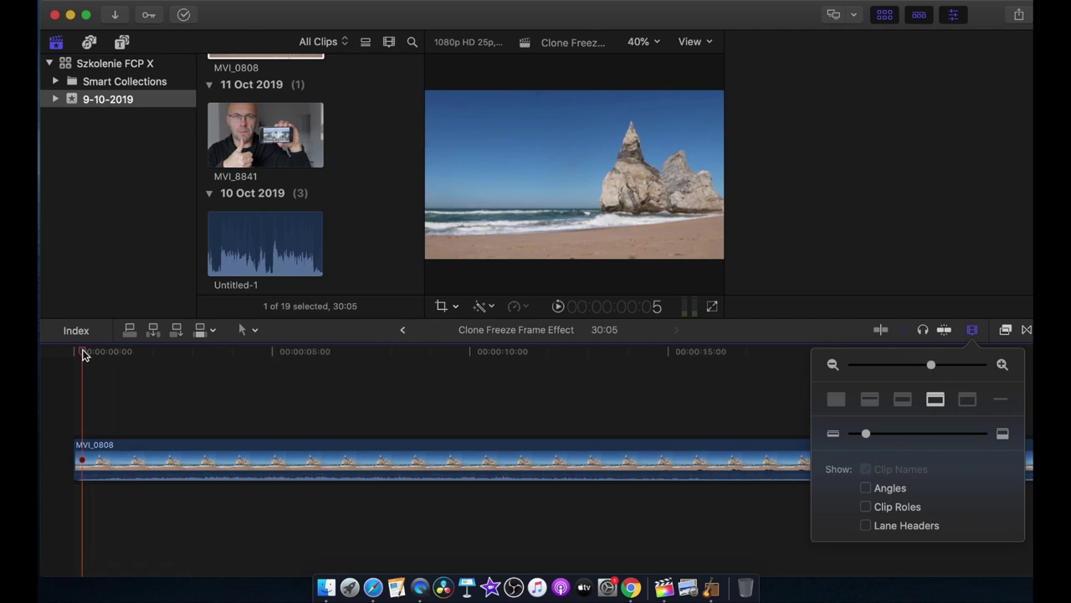
pyautogui.click(259, 381)
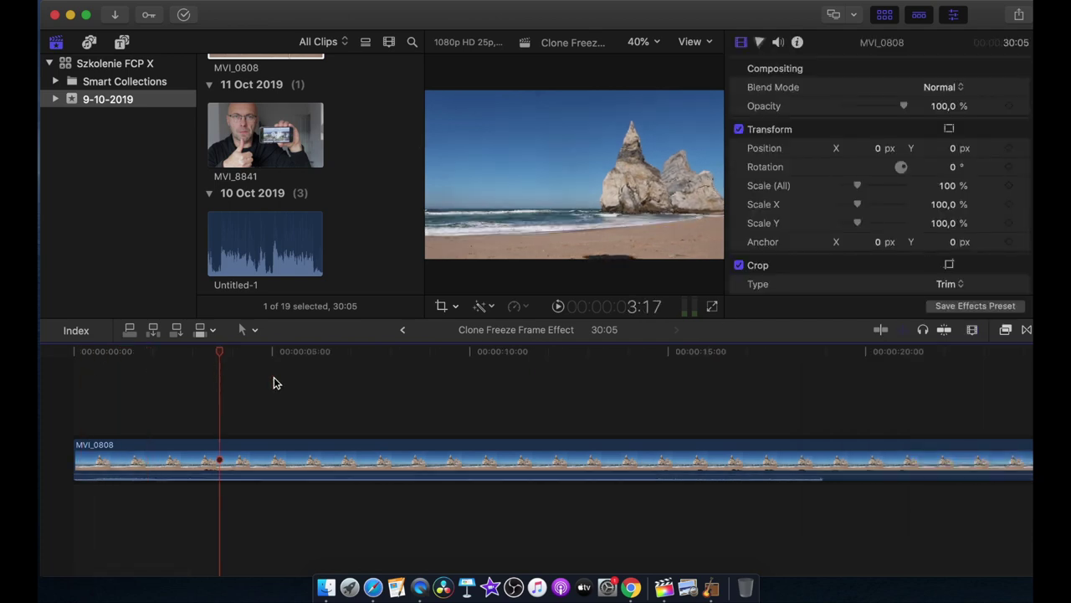
pyautogui.click(678, 472)
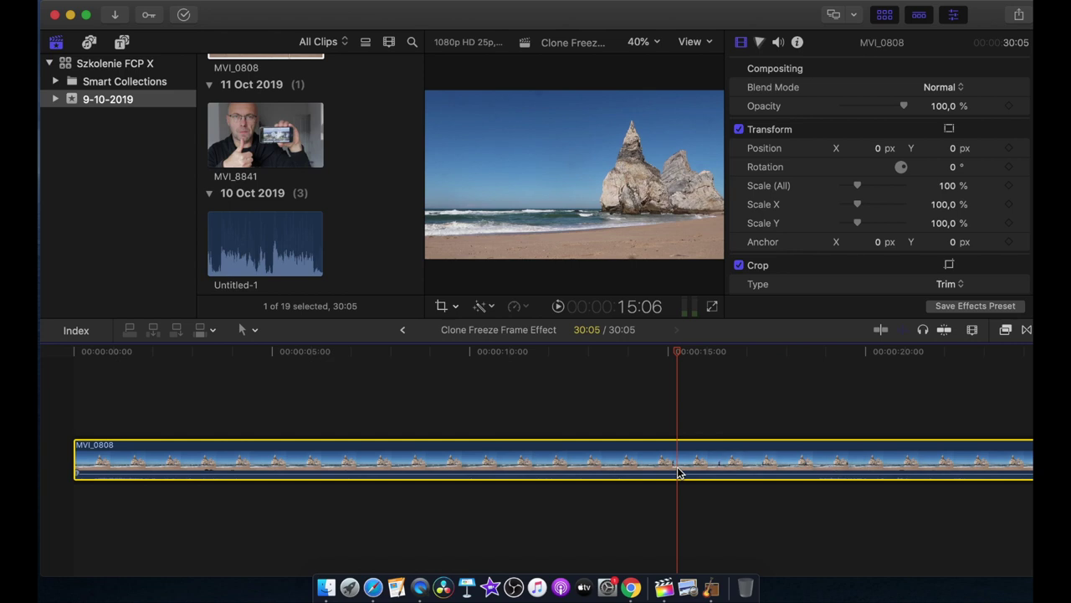
pyautogui.press('super+b')
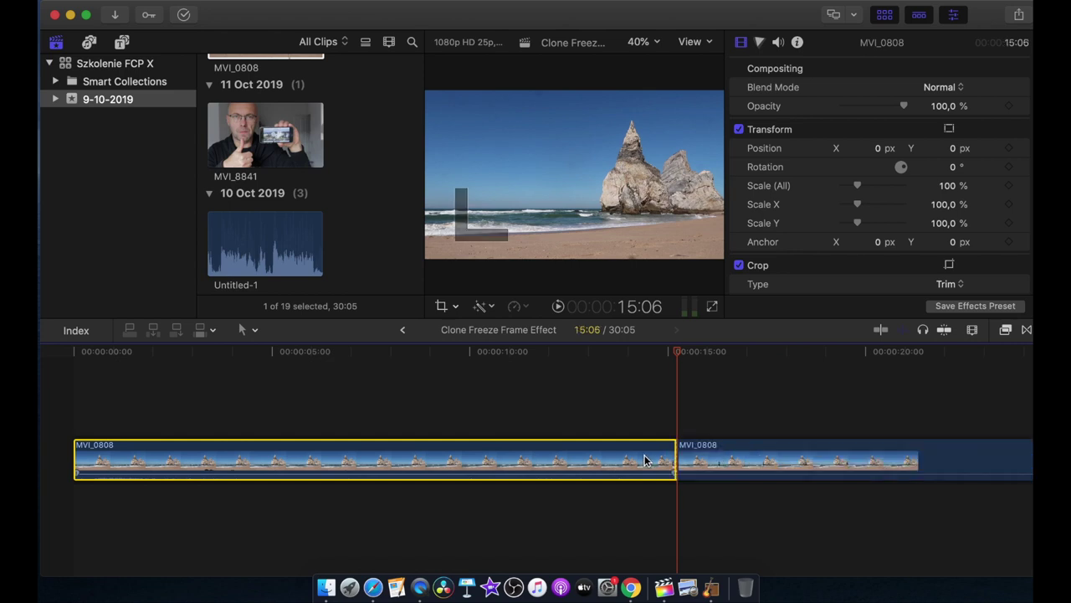
pyautogui.press('Delete')
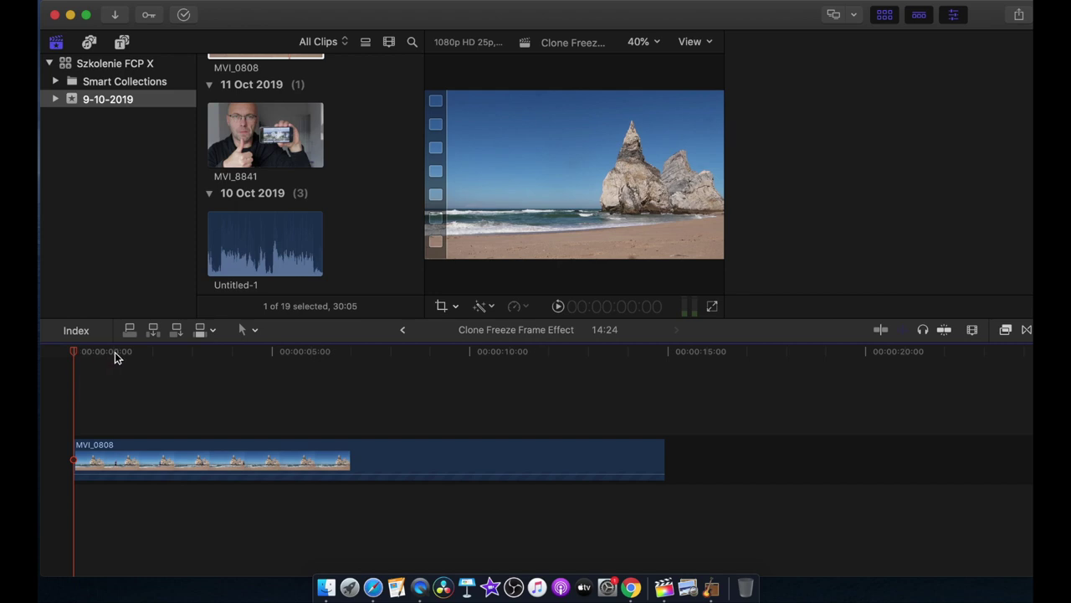
# Step: Split MVI_0808 at 4:07 and delete everything after the cut
pyautogui.moveTo(90, 354); pyautogui.dragTo(196, 368)
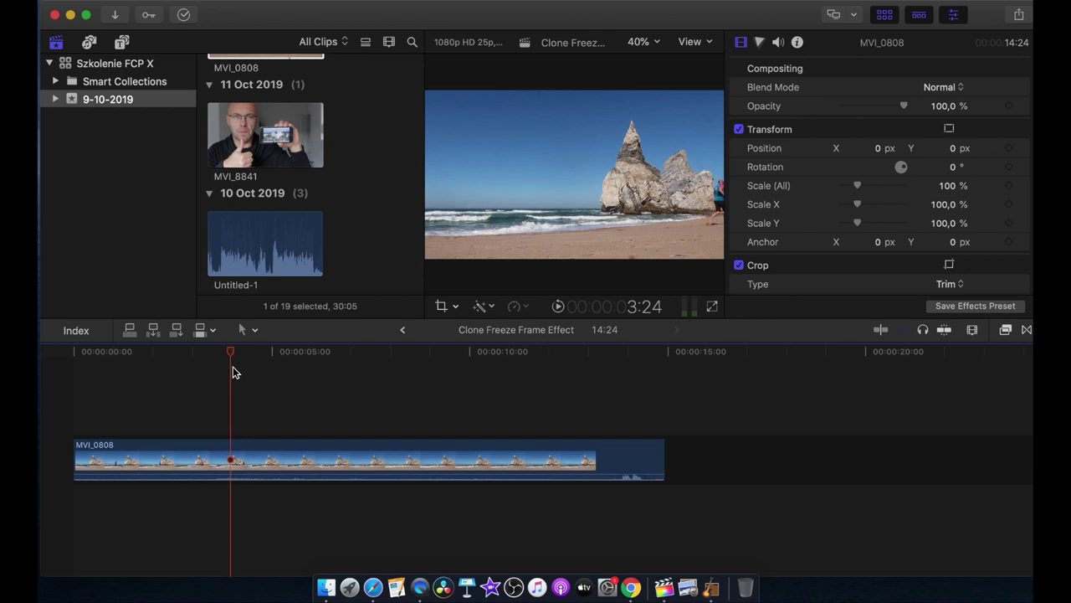
pyautogui.moveTo(197, 368); pyautogui.dragTo(242, 378)
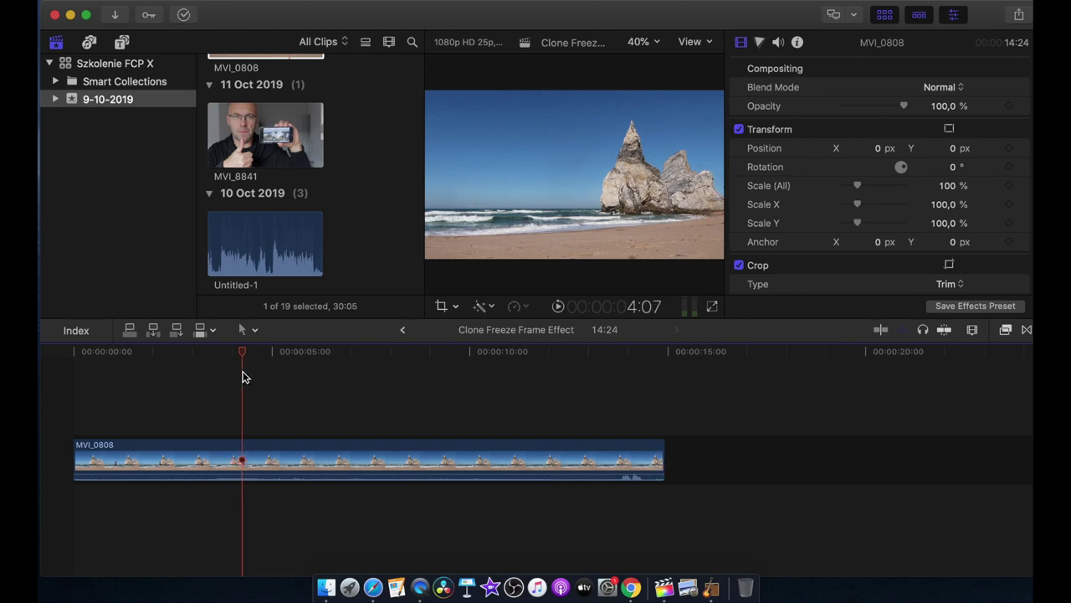
pyautogui.click(243, 468)
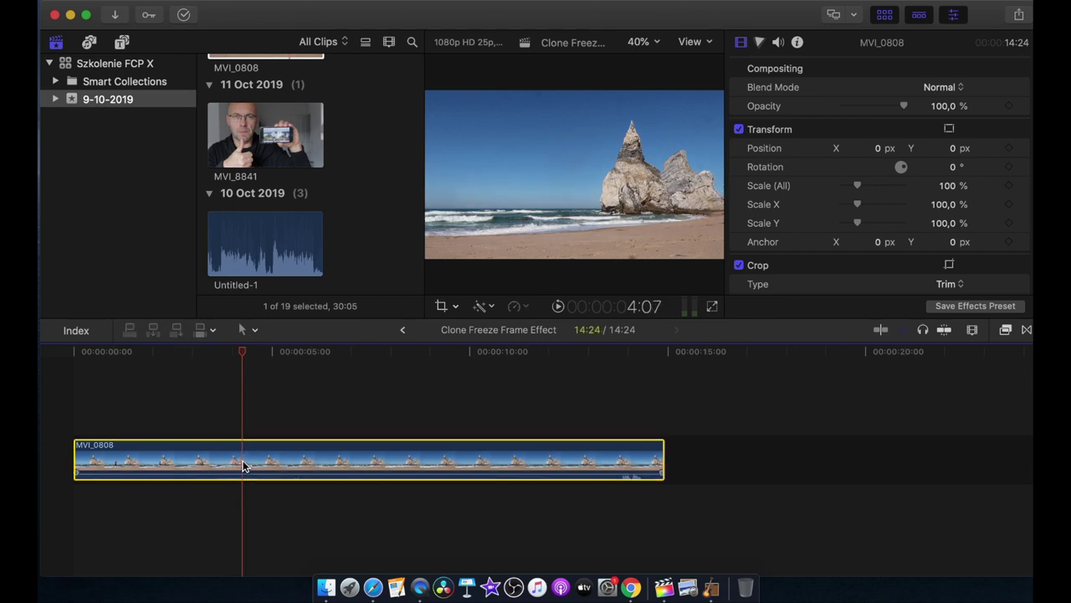
pyautogui.press('super+b')
pyautogui.click(273, 453)
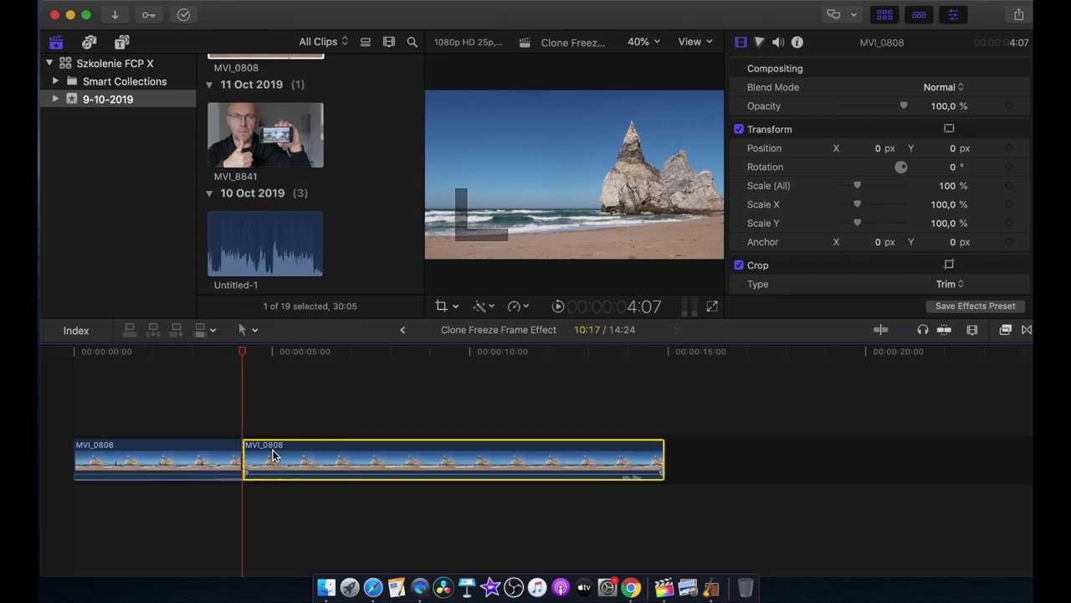
pyautogui.press('BackSpace')
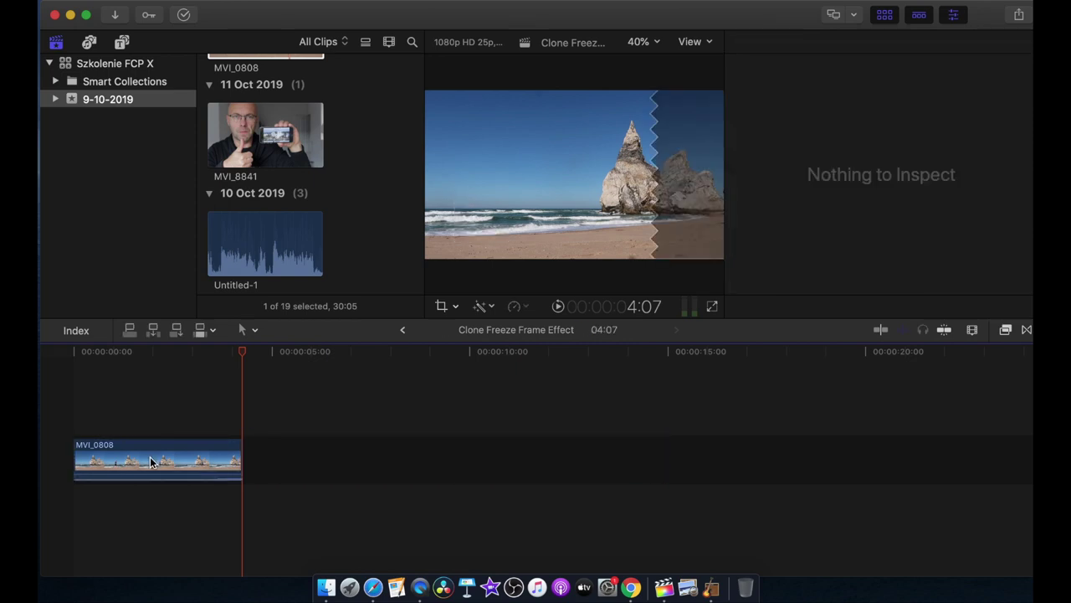
pyautogui.click(160, 466)
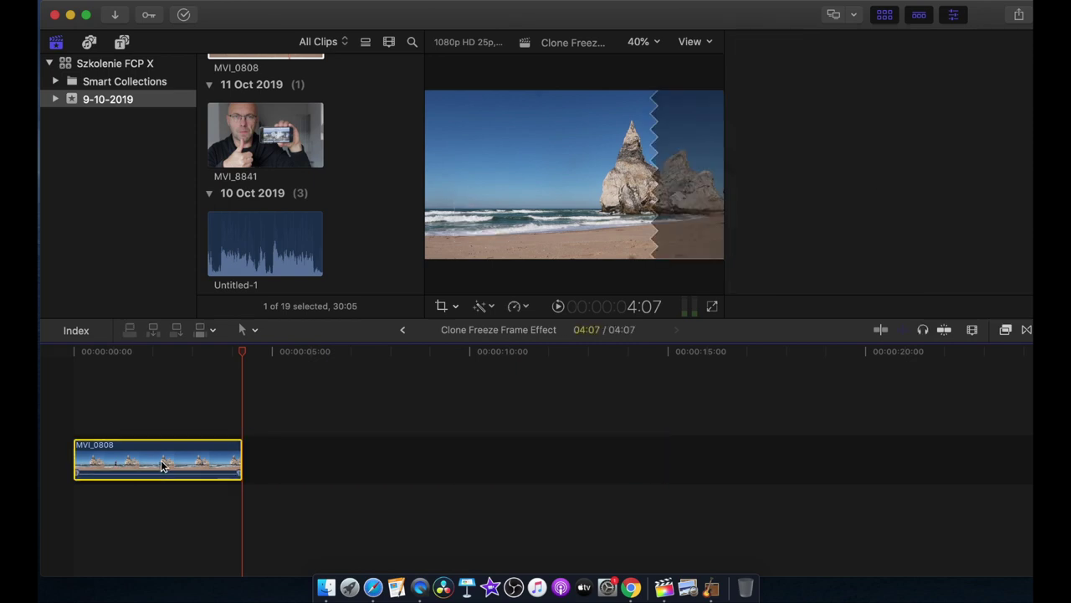
# Step: Zoom in on the short MVI_0808 clip with the Zoom tool and scroll left
pyautogui.press('z')
pyautogui.press('cmd+4')
pyautogui.click(168, 458)
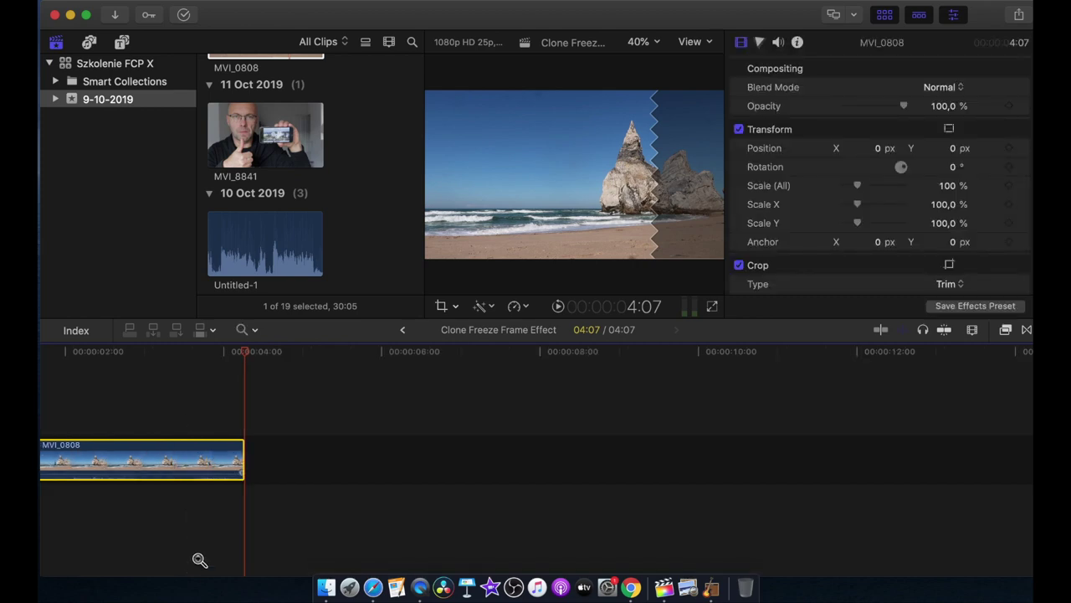
pyautogui.click(175, 463)
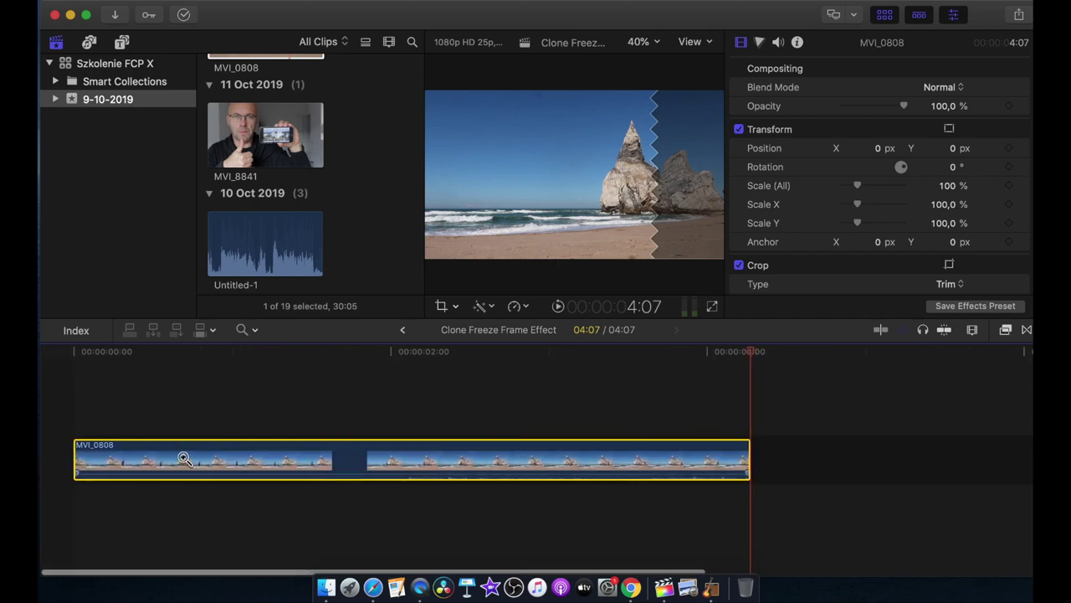
pyautogui.click(179, 457)
pyautogui.hscroll(-10, 246, 511)
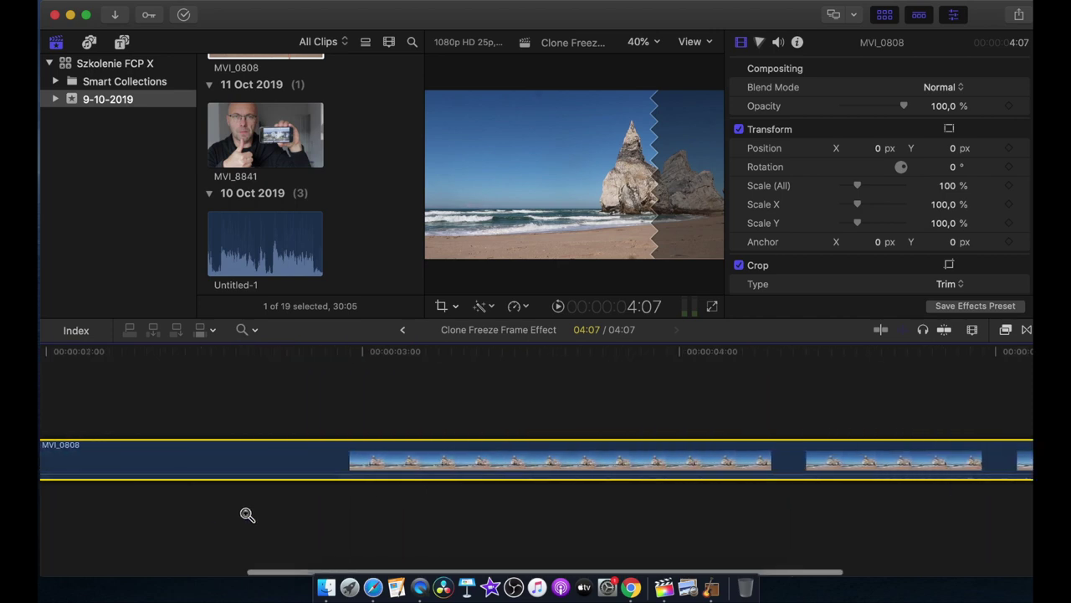
pyautogui.hscroll(-2, 248, 515)
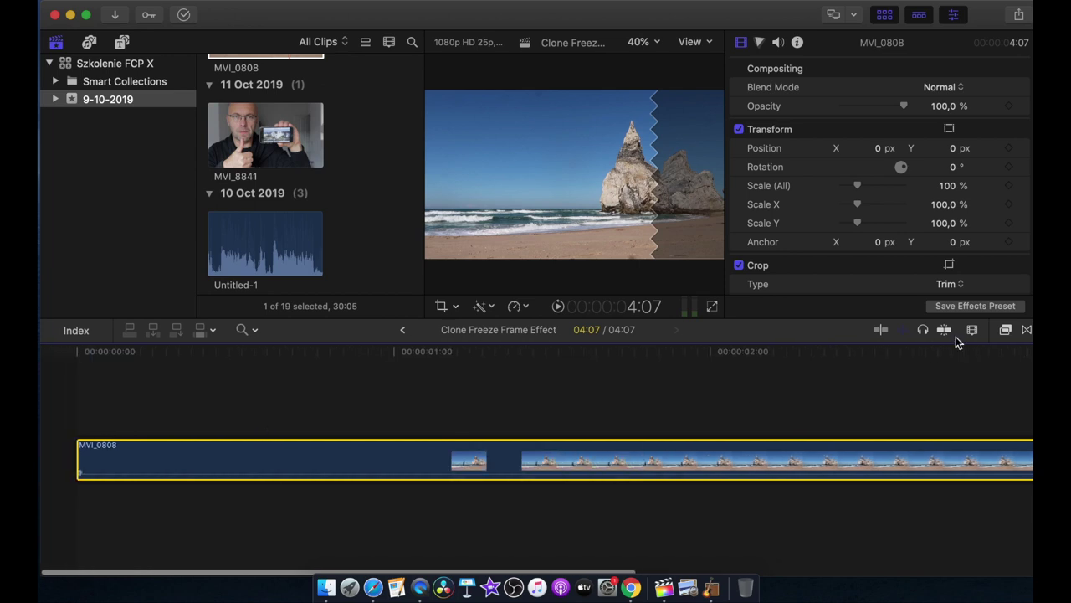
# Step: Adjust the timeline zoom to fit the clip and scroll back to 00:00:00:00
pyautogui.click(971, 329)
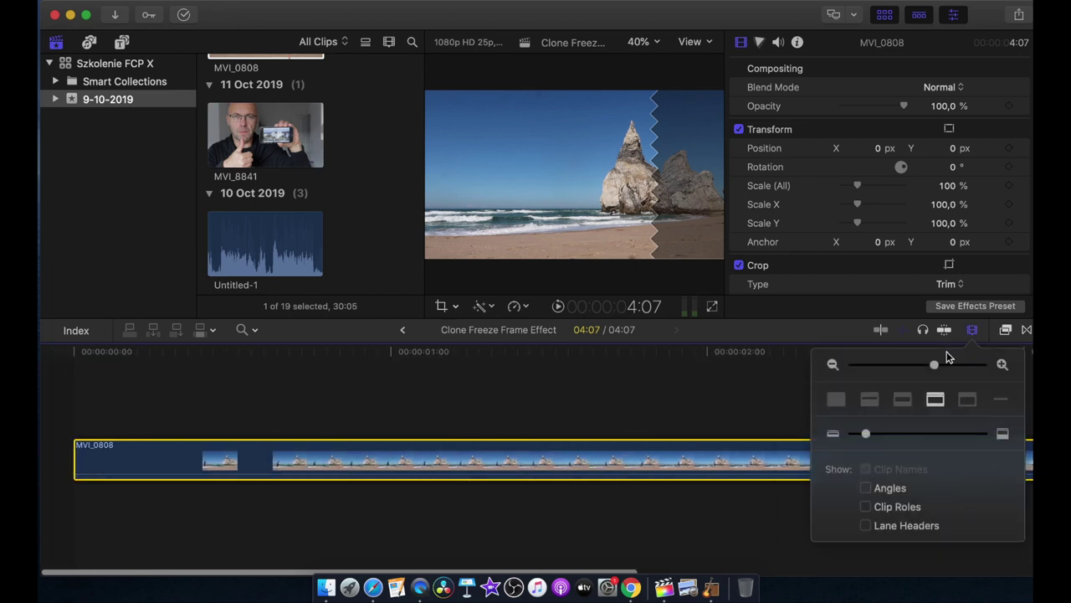
pyautogui.moveTo(933, 364); pyautogui.dragTo(924, 366)
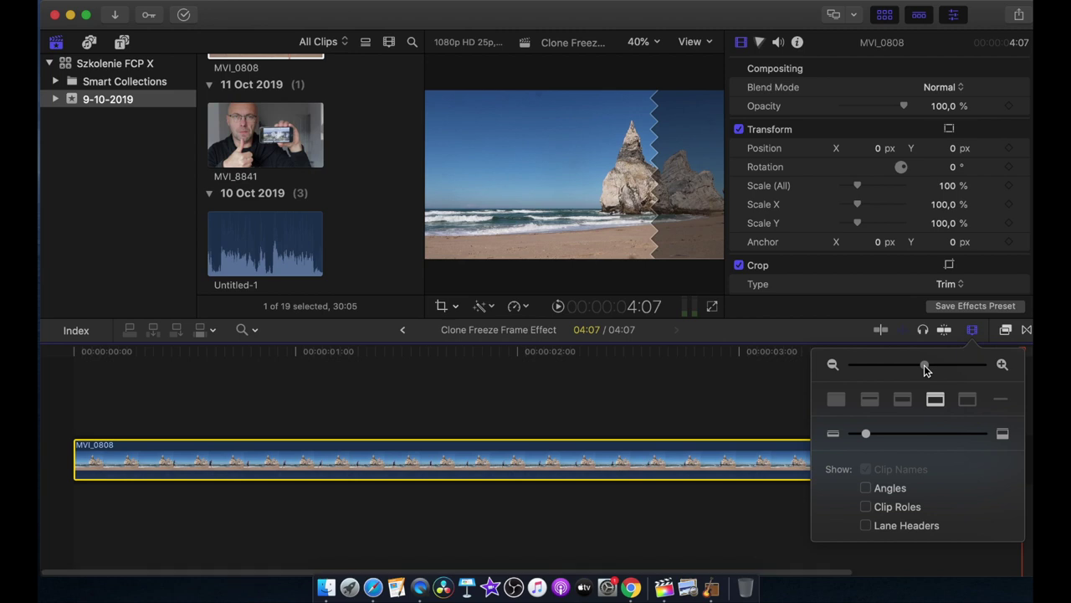
pyautogui.click(973, 333)
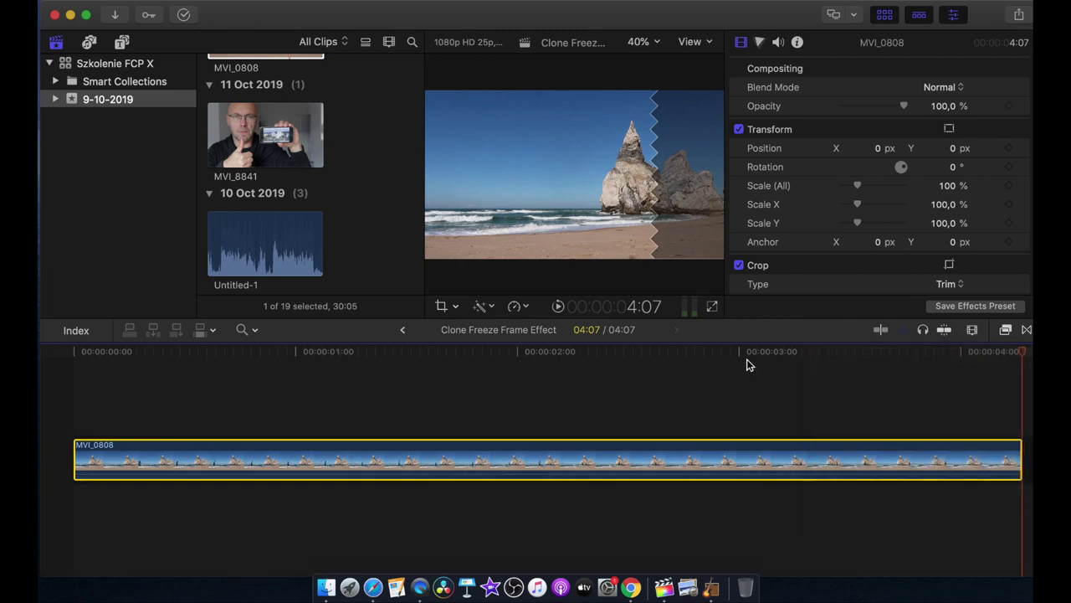
pyautogui.click(73, 402)
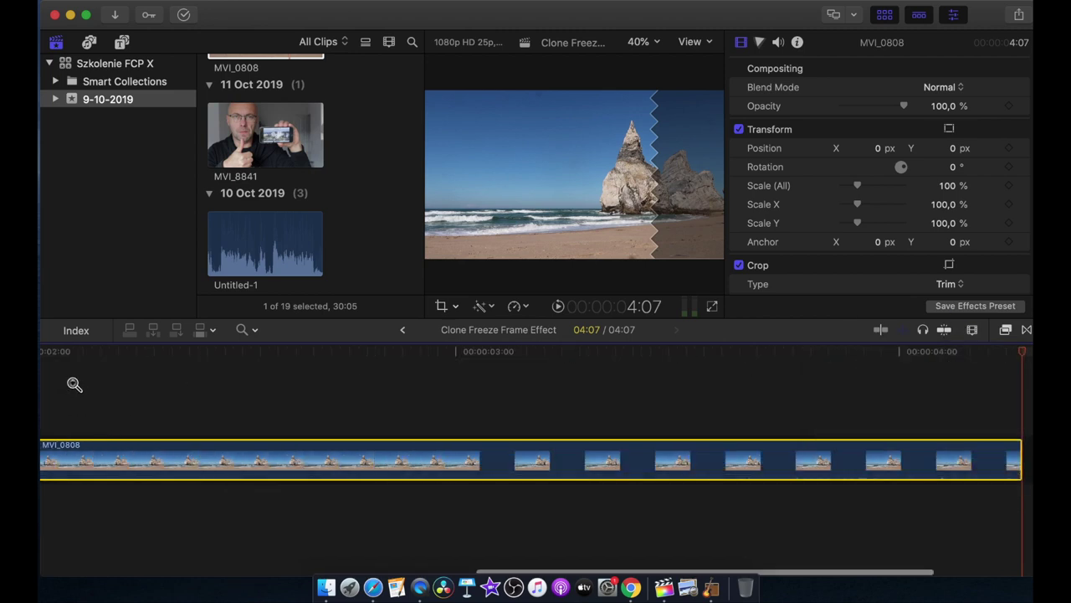
pyautogui.click(130, 443)
pyautogui.hscroll(-10, 131, 452)
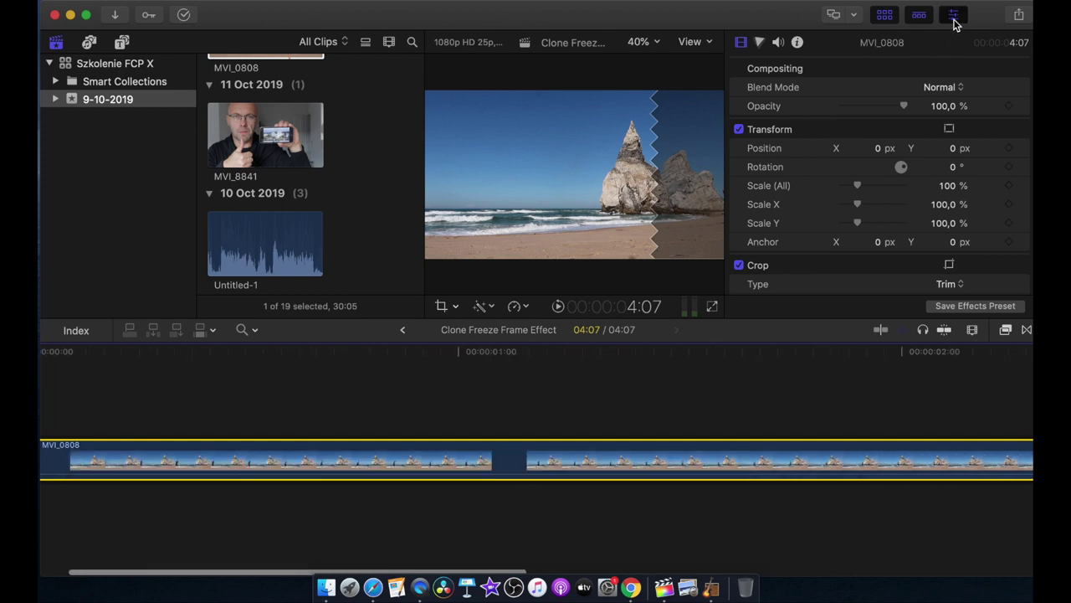
# Step: Hide the Inspector and Browser so only the viewer and timeline remain
pyautogui.click(942, 12)
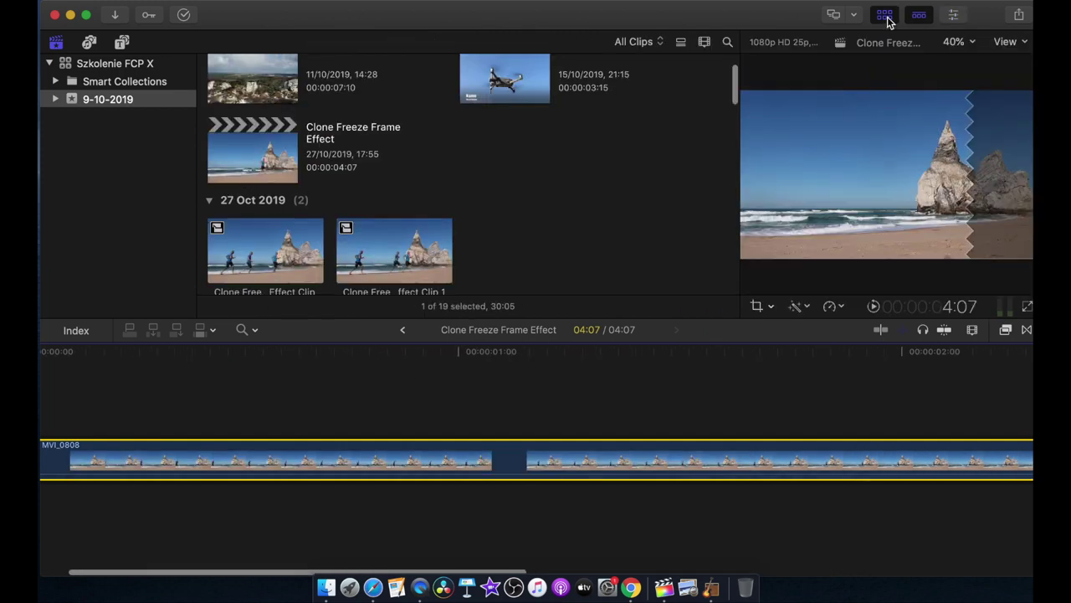
pyautogui.click(887, 16)
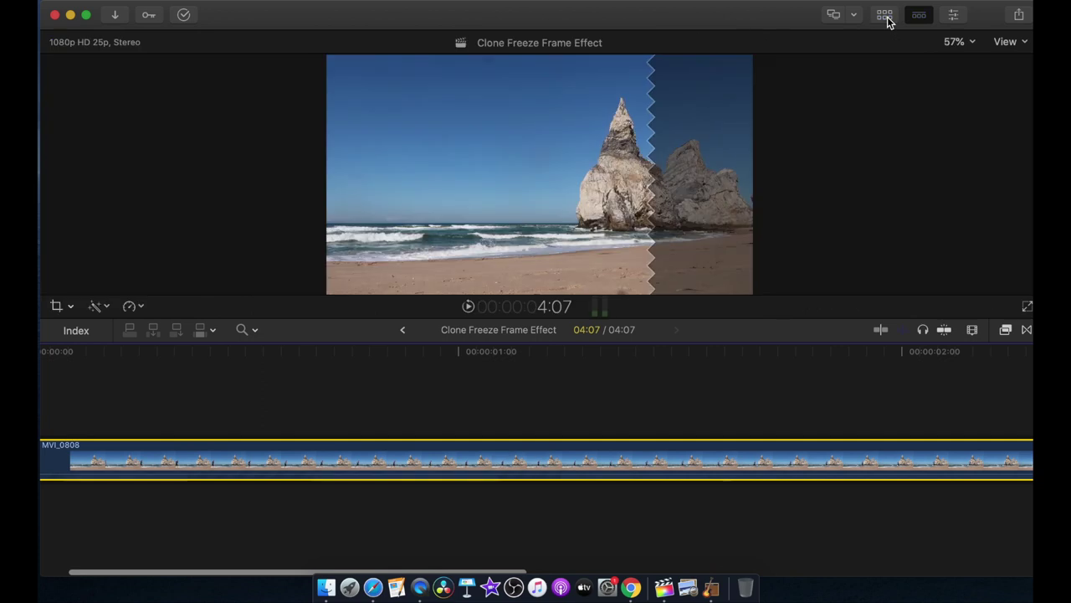
pyautogui.hscroll(-2, 372, 531)
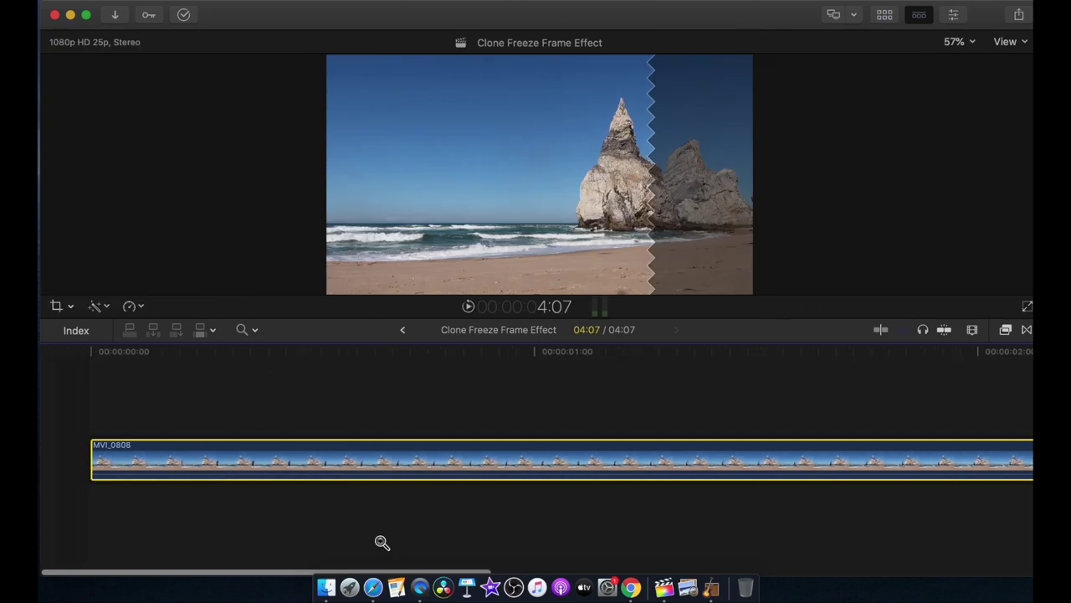
# Step: Switch back to the Select tool and deselect the MVI_0808 clip
pyautogui.click(243, 330)
pyautogui.click(250, 350)
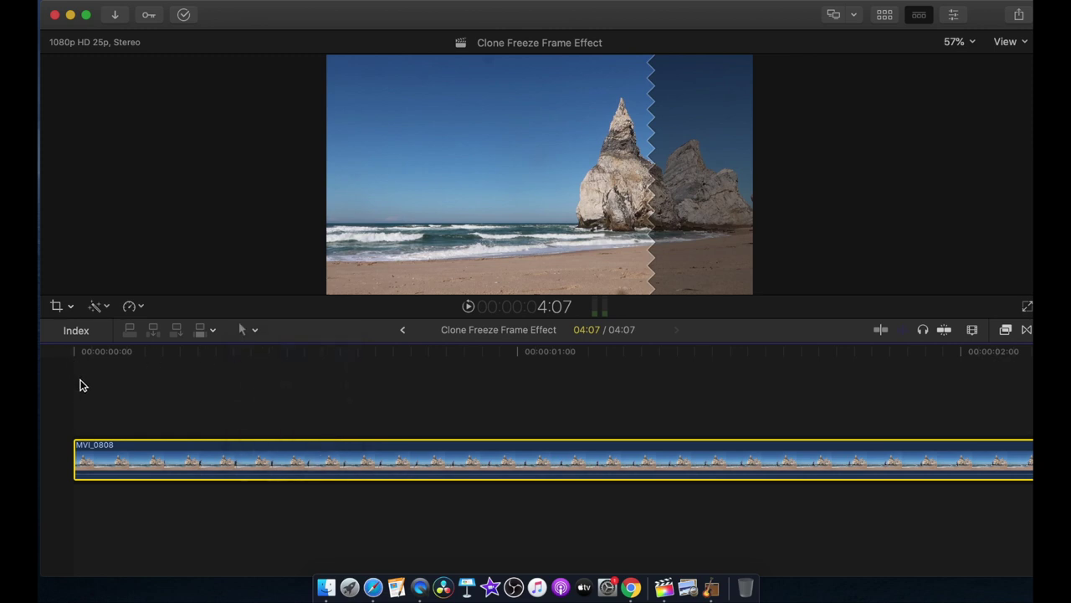
pyautogui.click(79, 384)
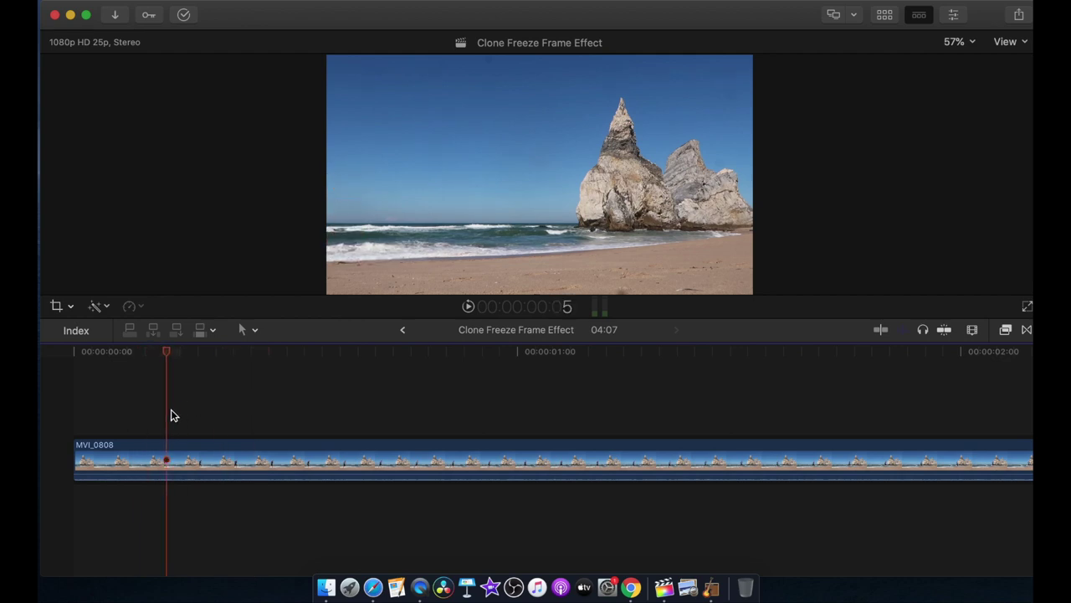
# Step: Cut the first six frames off MVI_0808 and close the gap
pyautogui.click(193, 445)
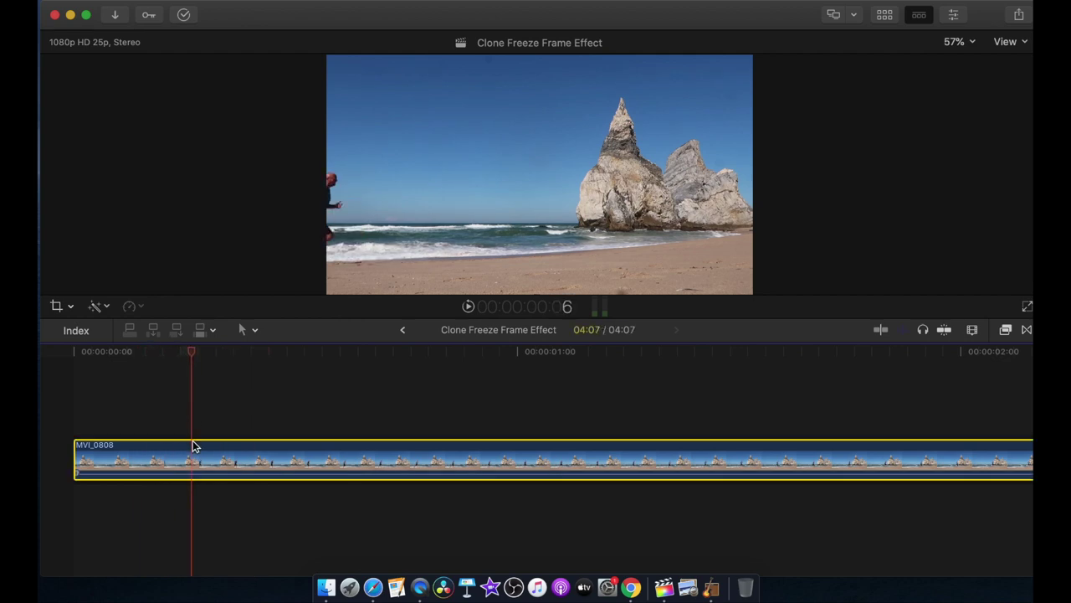
pyautogui.press('super+b')
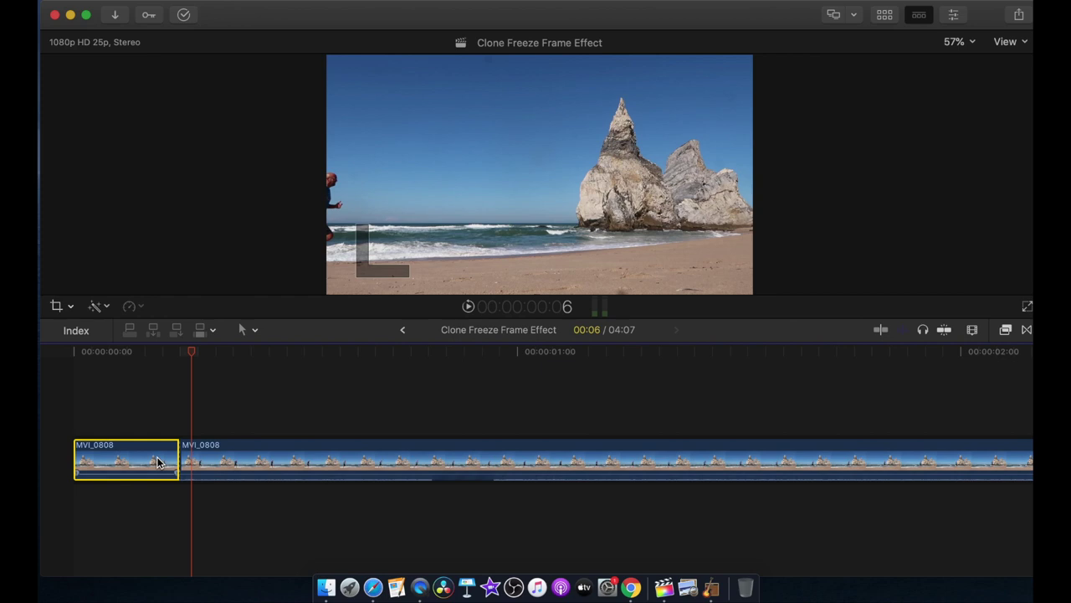
pyautogui.press('Delete')
# Step: Add five markers at the runner's positions along the clip, the last at 2:20
pyautogui.moveTo(79, 354); pyautogui.dragTo(271, 397)
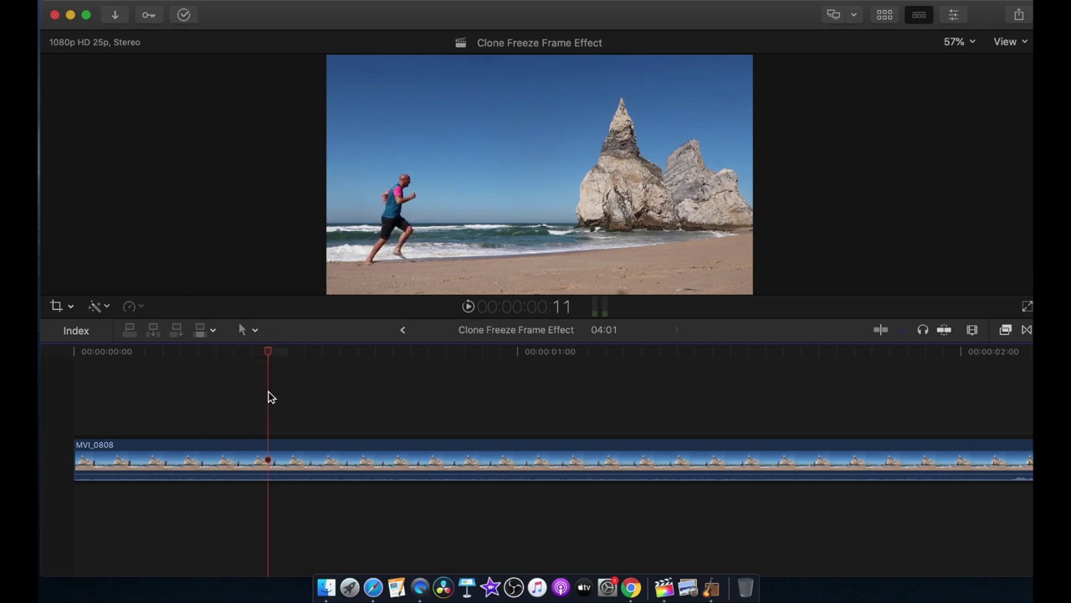
pyautogui.press('m')
pyautogui.moveTo(269, 359); pyautogui.dragTo(445, 363)
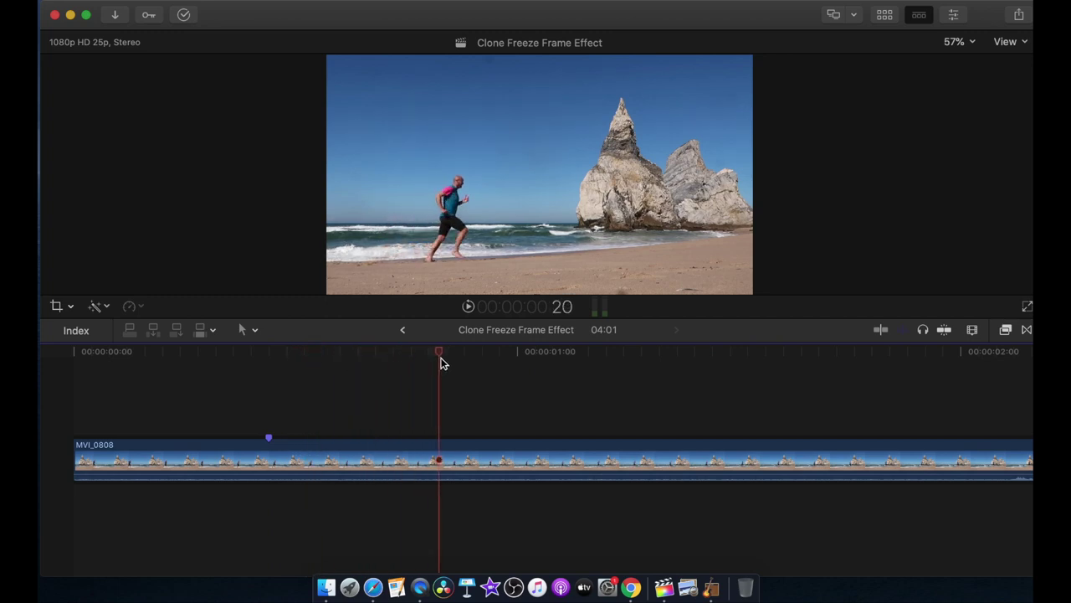
pyautogui.press('m')
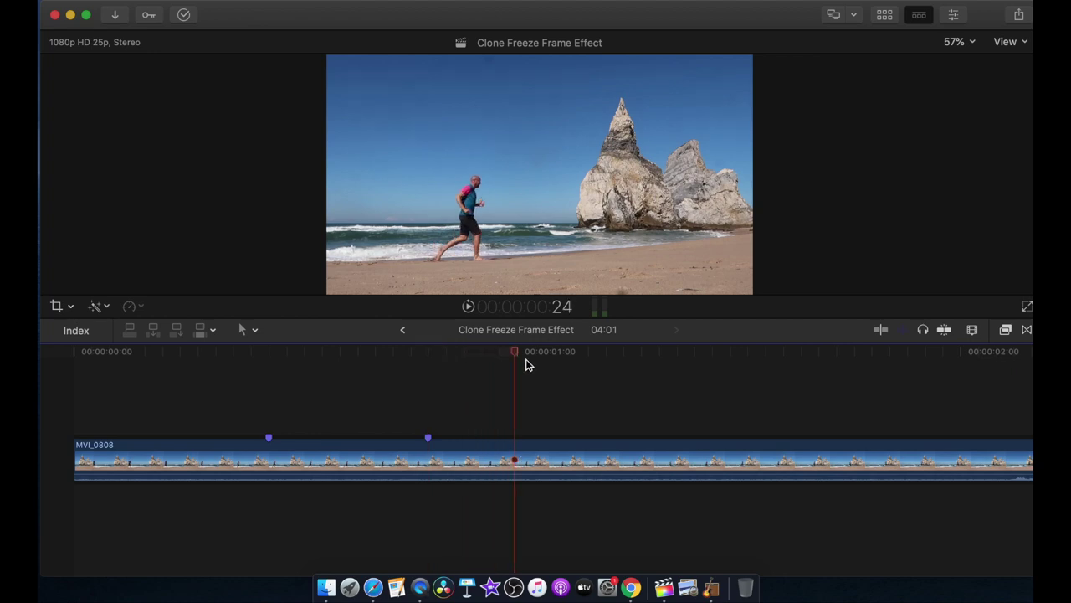
pyautogui.moveTo(428, 356); pyautogui.dragTo(590, 371)
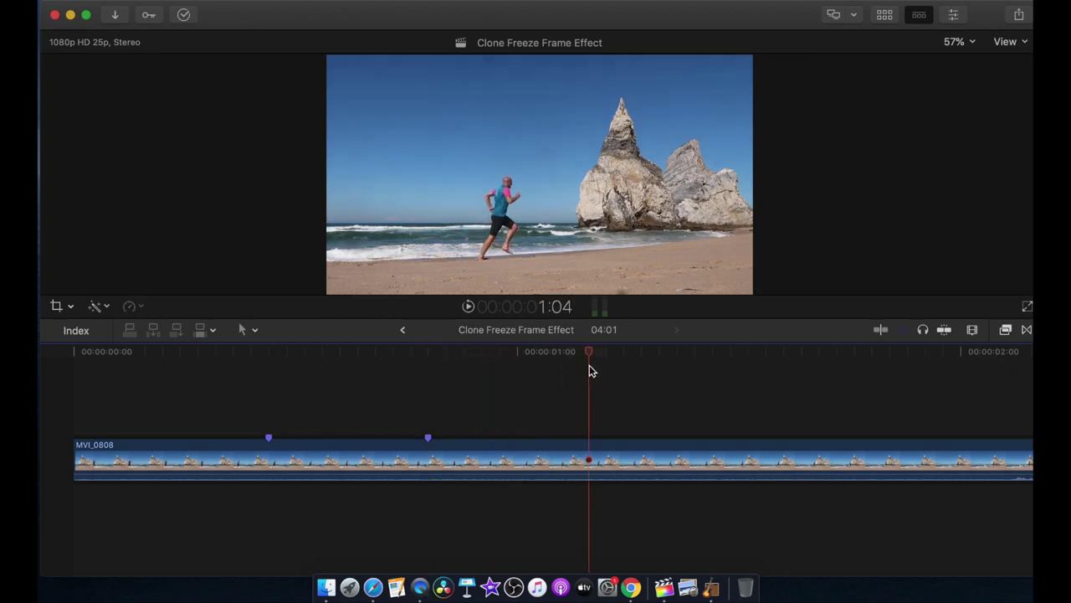
pyautogui.press('m')
pyautogui.moveTo(591, 354); pyautogui.dragTo(883, 394)
pyautogui.press('m')
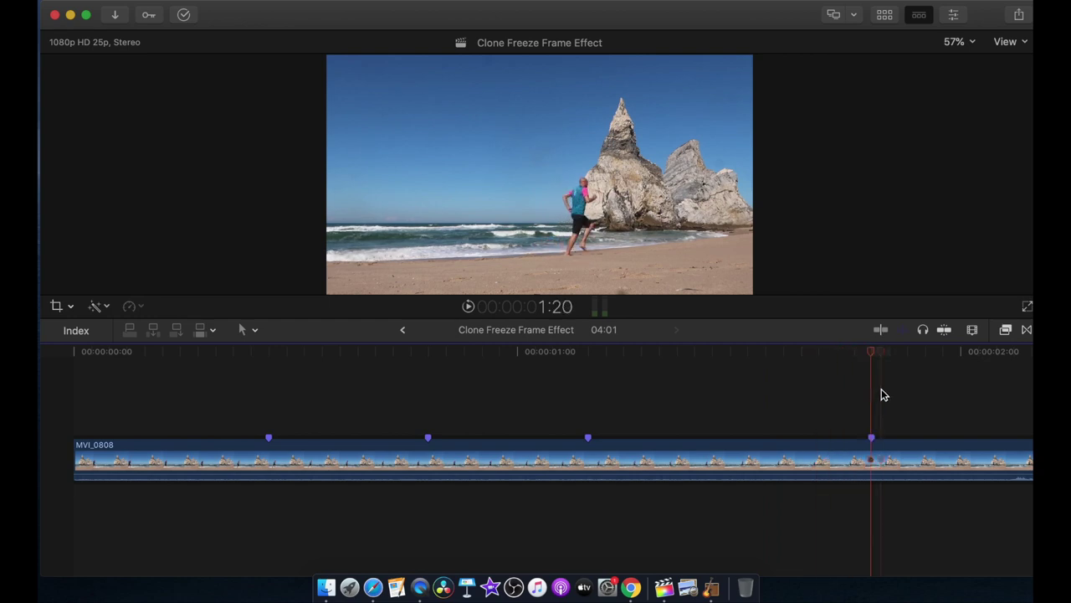
pyautogui.hscroll(10, 786, 445)
pyautogui.hscroll(8, 786, 444)
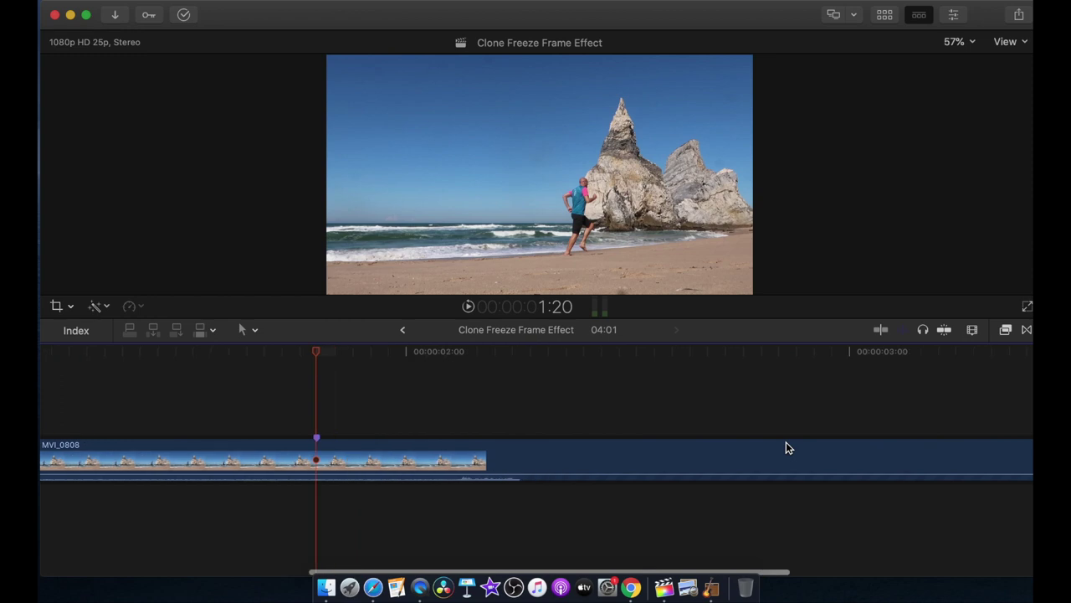
pyautogui.moveTo(264, 352)
pyautogui.mouseDown()
pyautogui.moveTo(607, 389)
pyautogui.moveTo(716, 420)
pyautogui.mouseUp()
pyautogui.press('m')
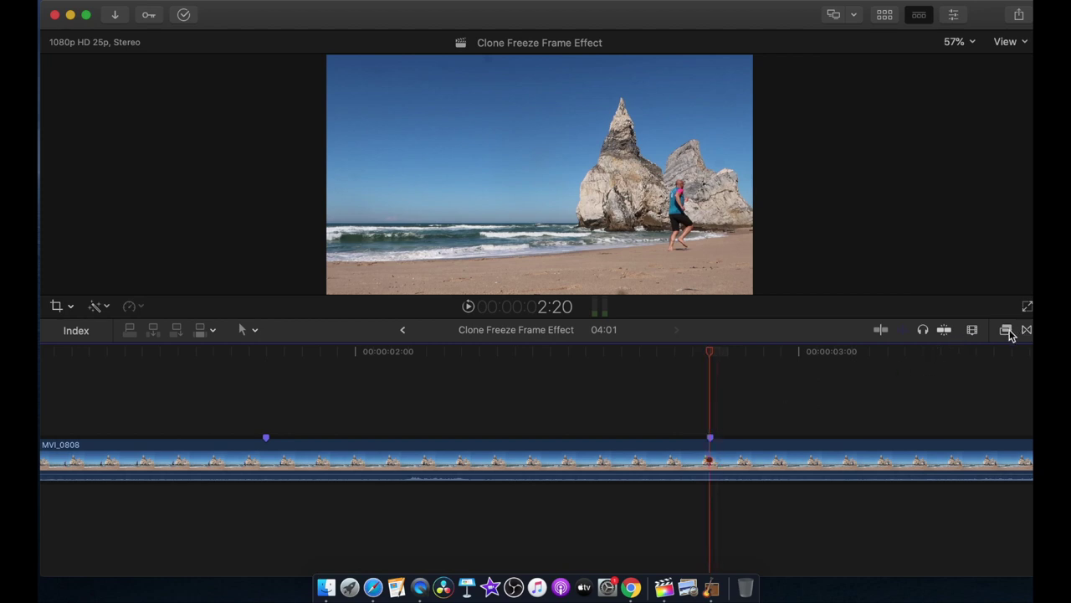
# Step: Zoom out to fit the whole 04:01 clip and park the playhead on the first marker at 0:11
pyautogui.click(1007, 331)
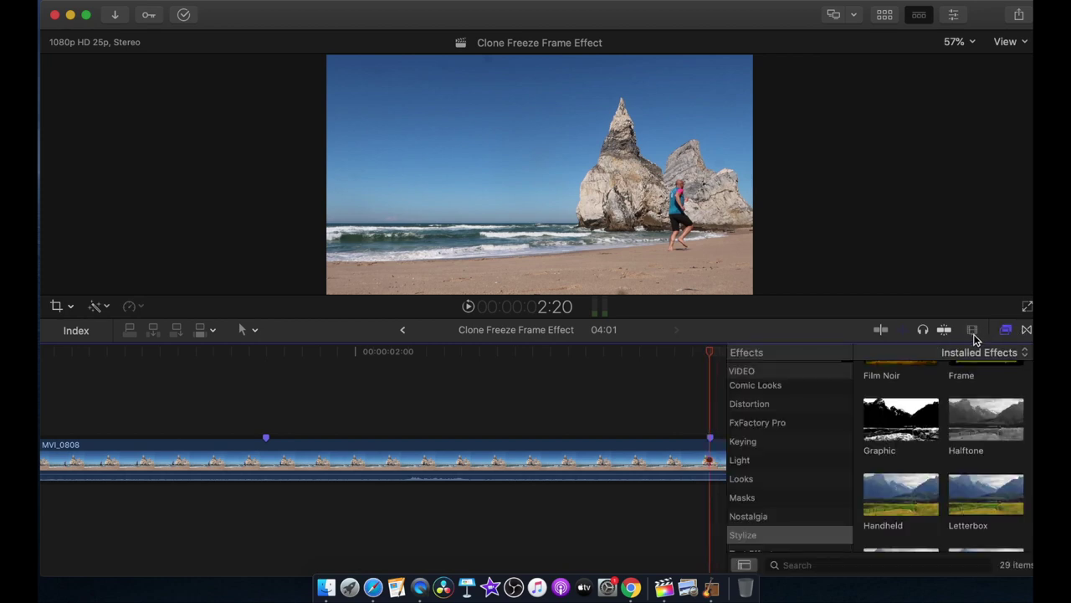
pyautogui.click(972, 329)
pyautogui.moveTo(956, 365); pyautogui.dragTo(918, 371)
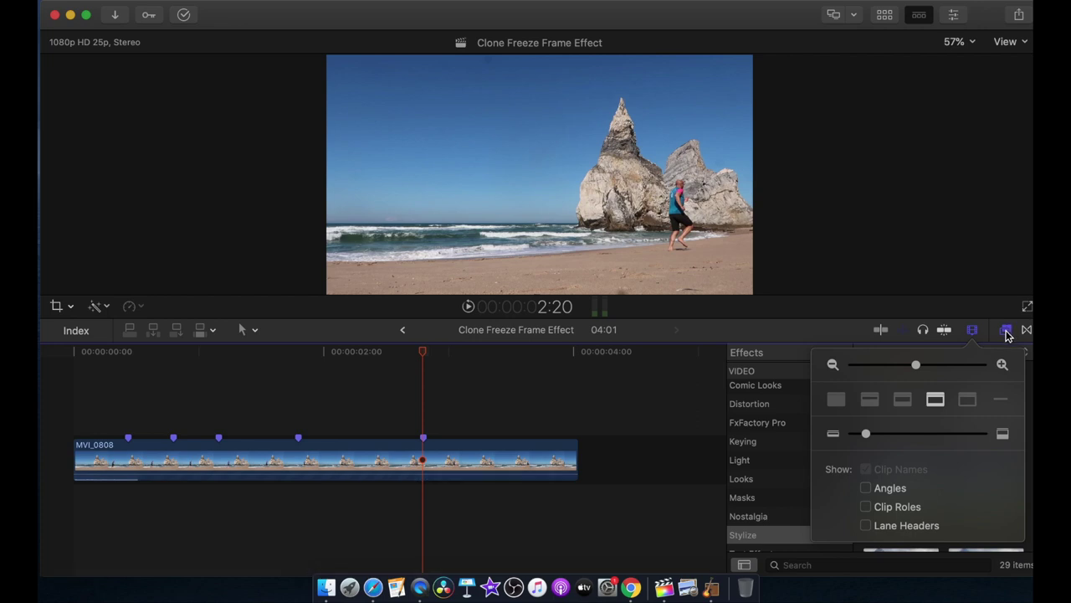
pyautogui.click(973, 329)
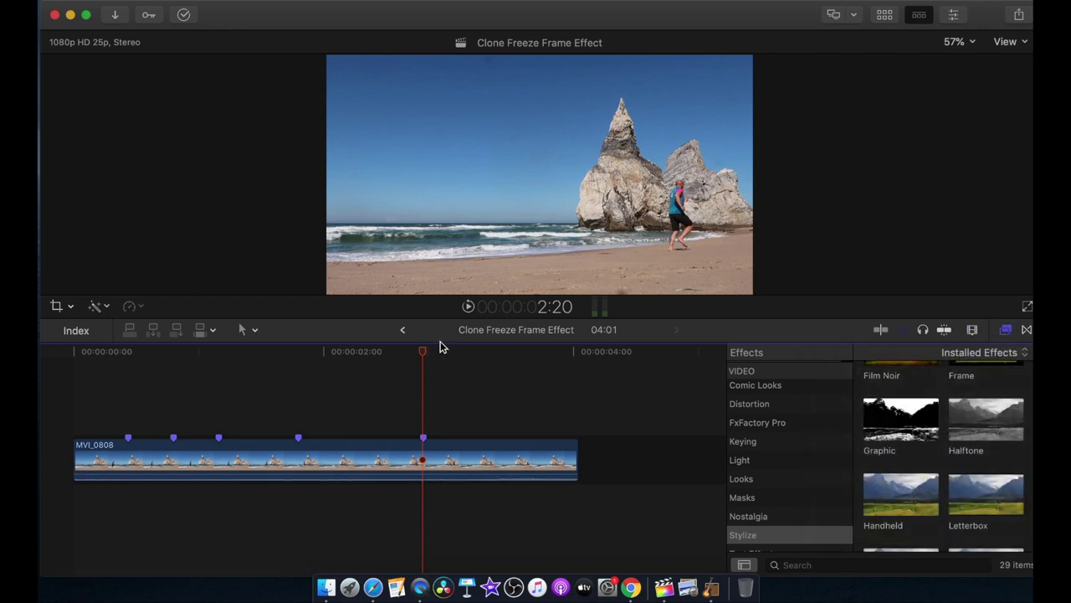
pyautogui.click(1005, 331)
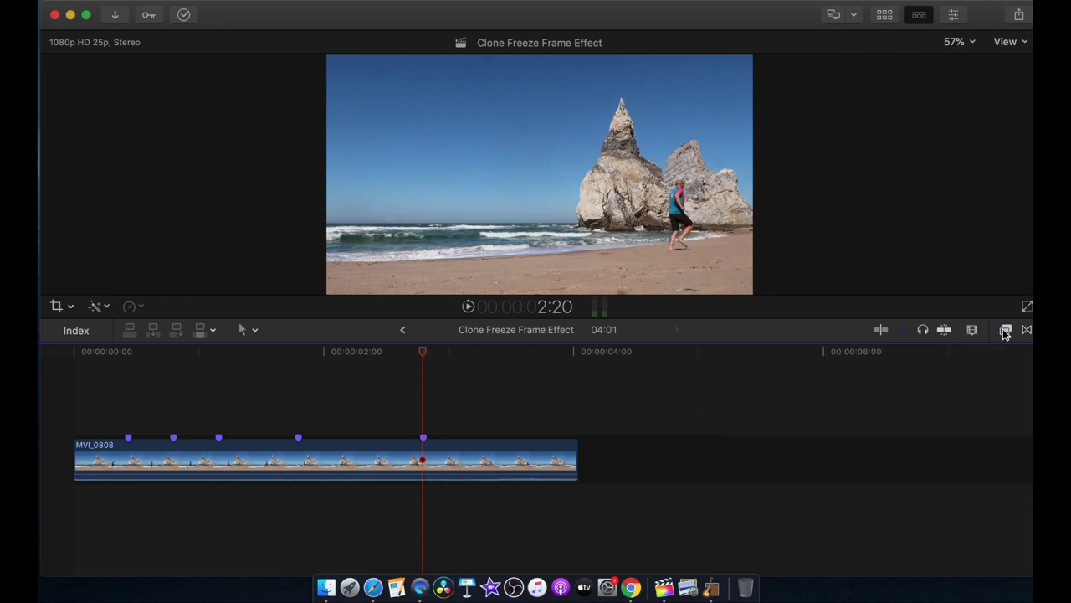
pyautogui.moveTo(420, 352); pyautogui.dragTo(132, 394)
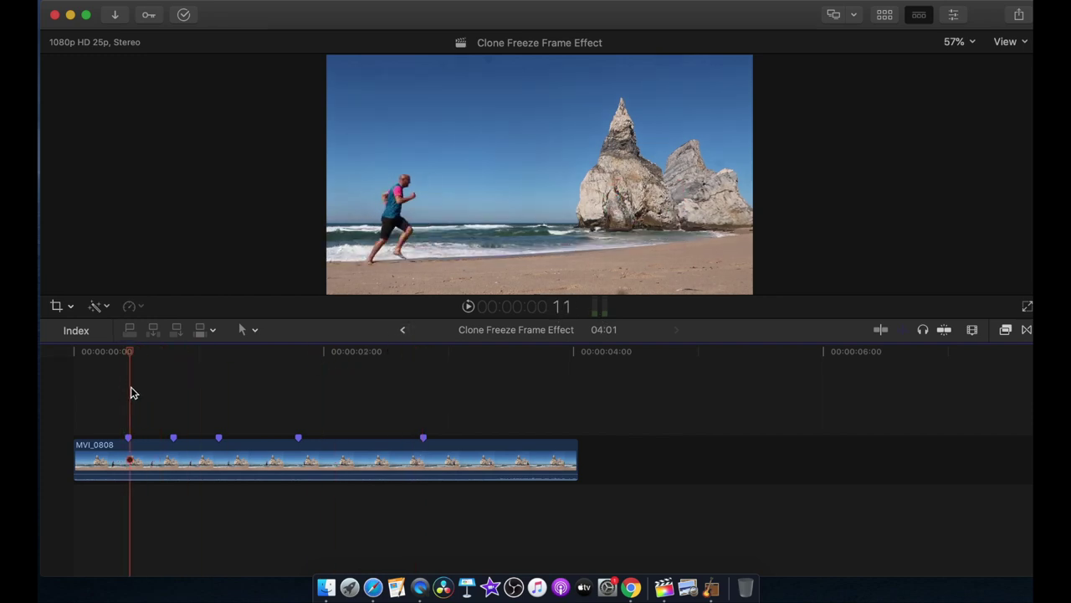
pyautogui.click(126, 450)
pyautogui.moveTo(130, 354); pyautogui.dragTo(129, 361)
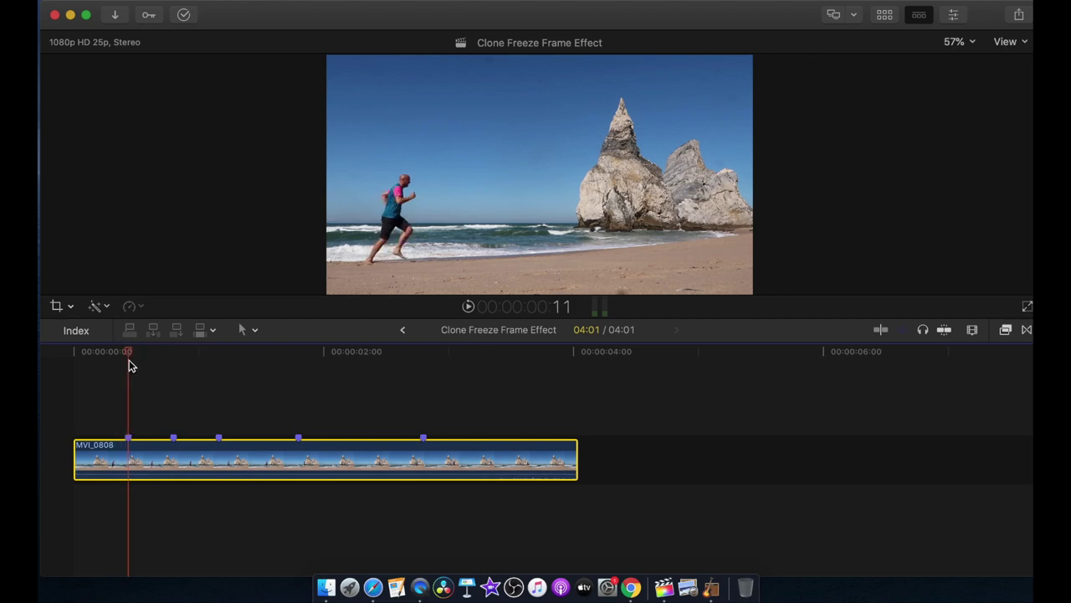
# Step: Show the browser and connect a freeze frame at the first marker, extended to the clip's end
pyautogui.press('ctrl+super+1')
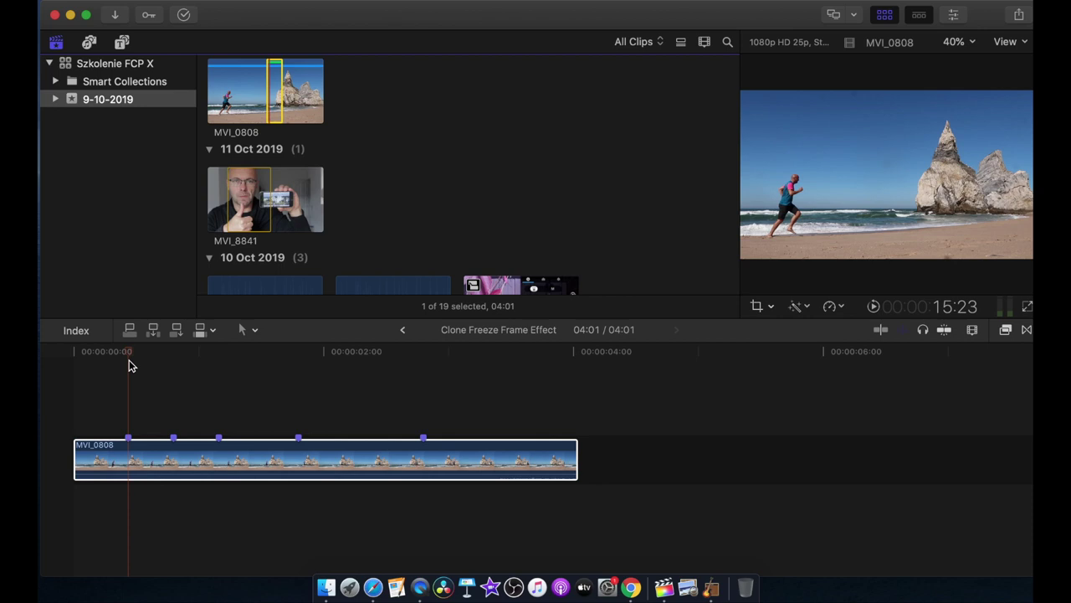
pyautogui.hotkey('alt', 'f')
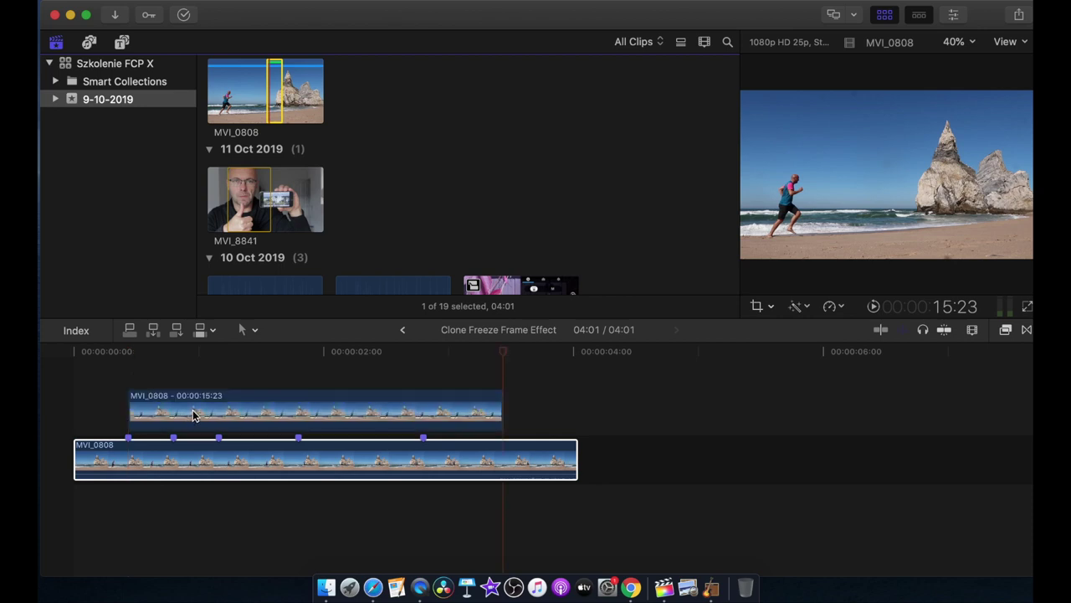
pyautogui.click(193, 416)
pyautogui.moveTo(502, 396); pyautogui.dragTo(574, 411)
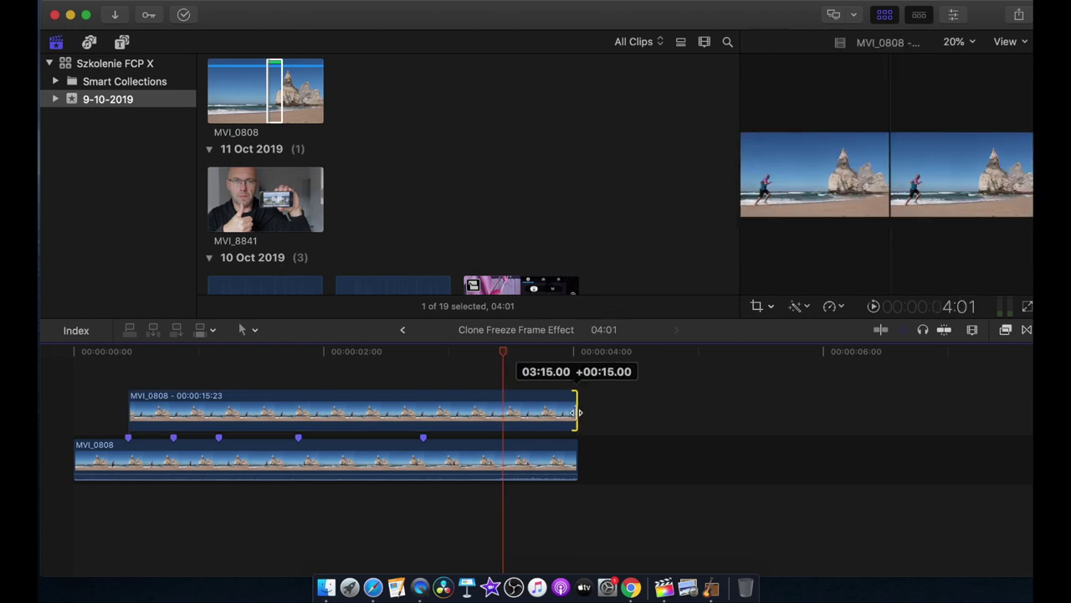
# Step: Match-frame at the second marker and connect another MVI_0808 clone above
pyautogui.click(242, 463)
pyautogui.moveTo(507, 358); pyautogui.dragTo(174, 396)
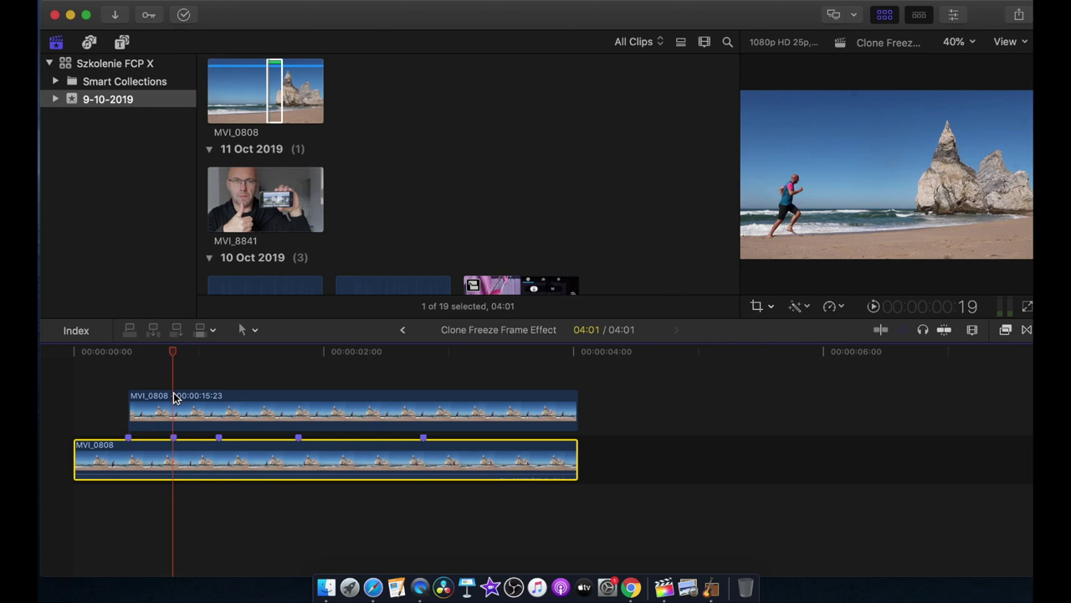
pyautogui.hotkey('shift', 'f')
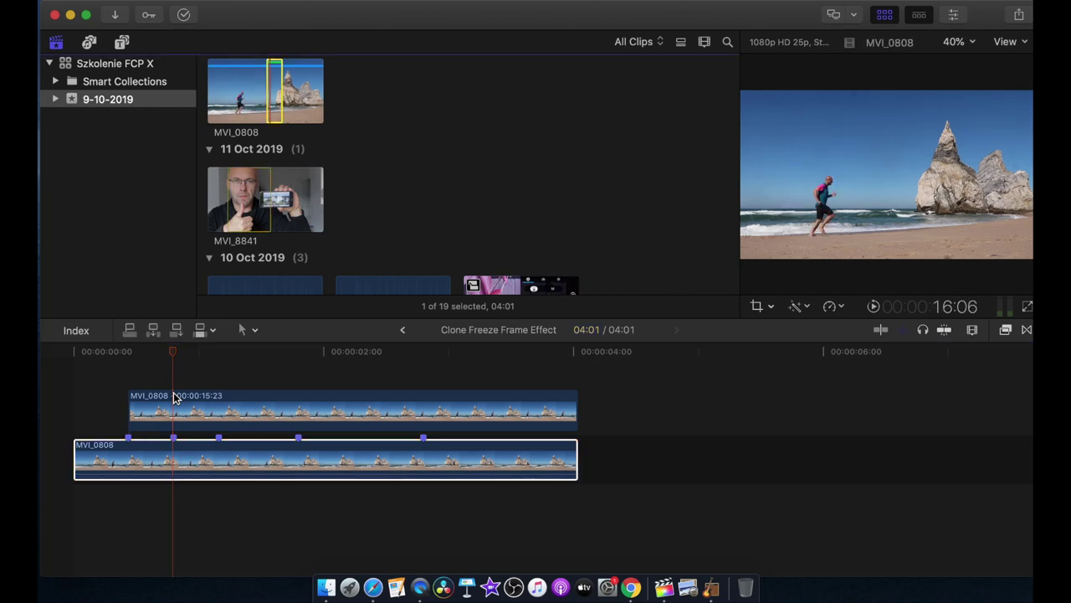
pyautogui.press('q')
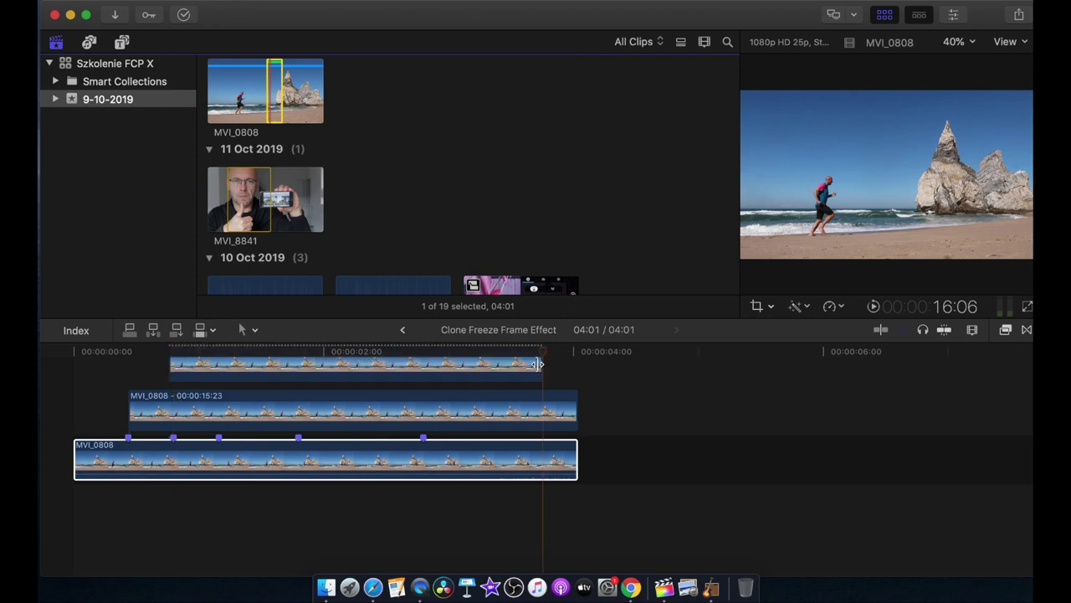
# Step: Stretch the second clone to the clip's end and move the playhead to the third marker
pyautogui.moveTo(542, 367); pyautogui.dragTo(584, 366)
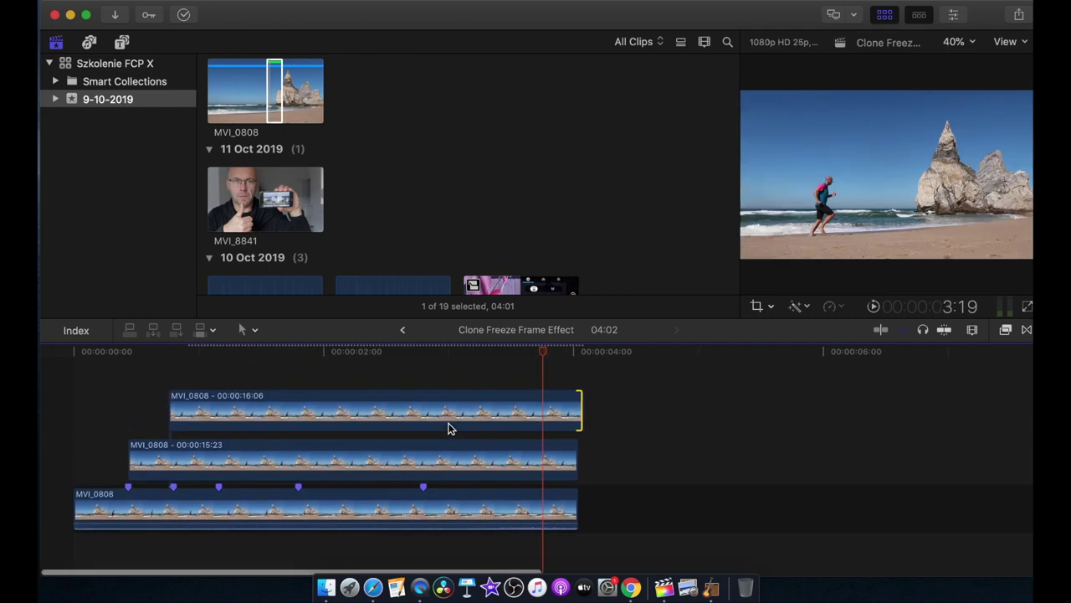
pyautogui.click(420, 351)
pyautogui.moveTo(382, 371); pyautogui.dragTo(220, 391)
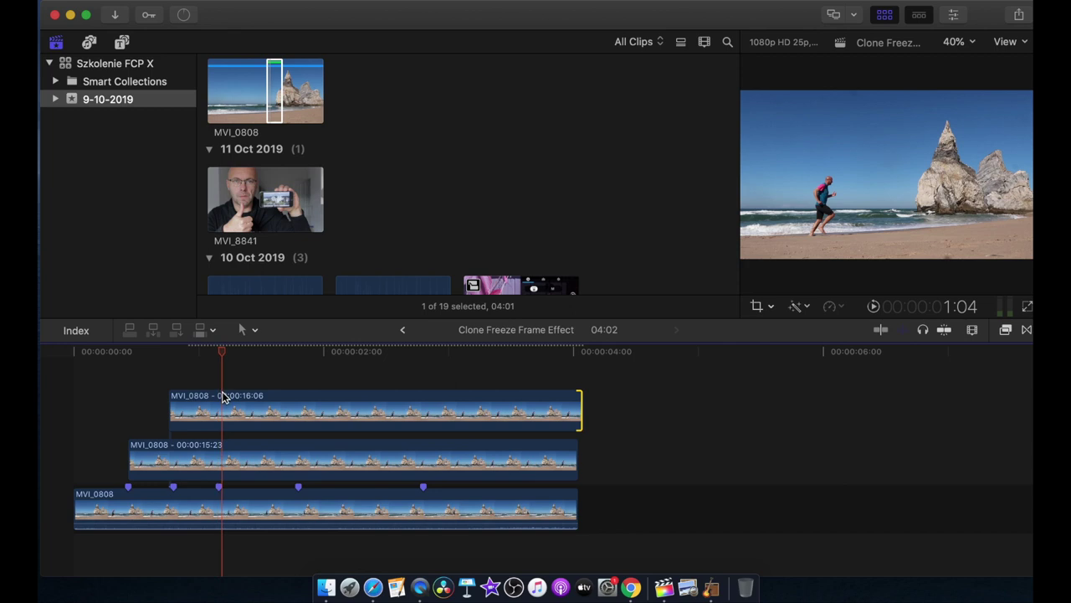
# Step: Match-frame at the third marker and connect a third MVI_0808 clone above the stack
pyautogui.click(222, 505)
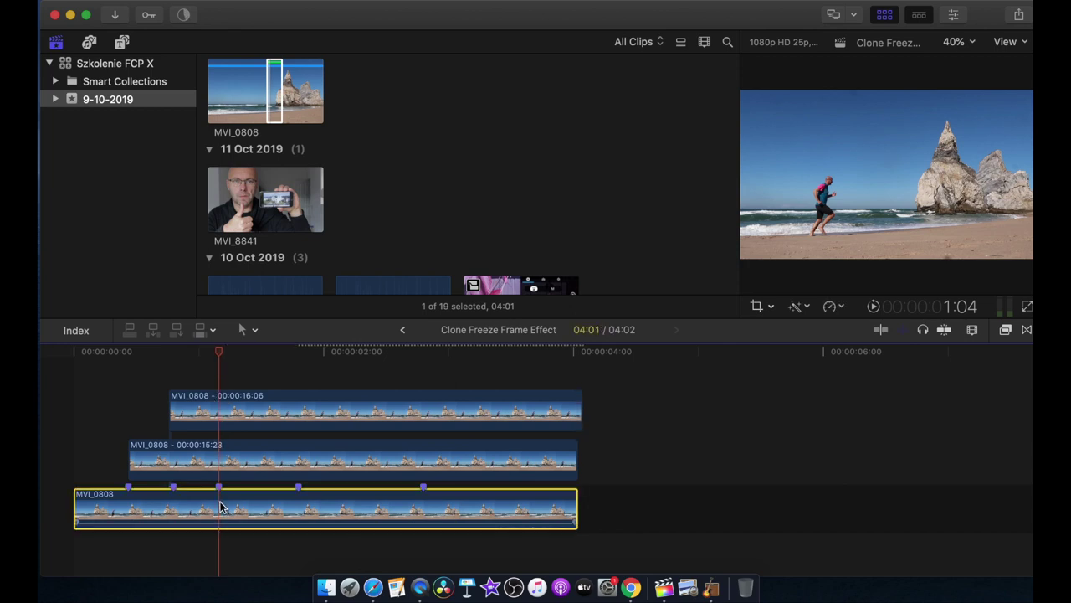
pyautogui.hotkey('shift', 'f')
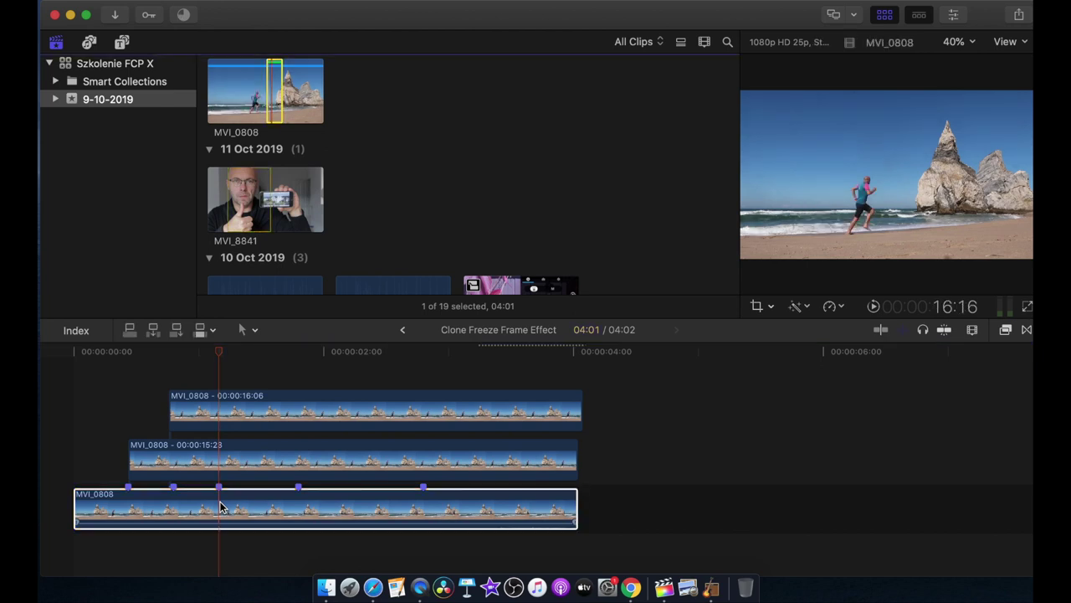
pyautogui.press('q')
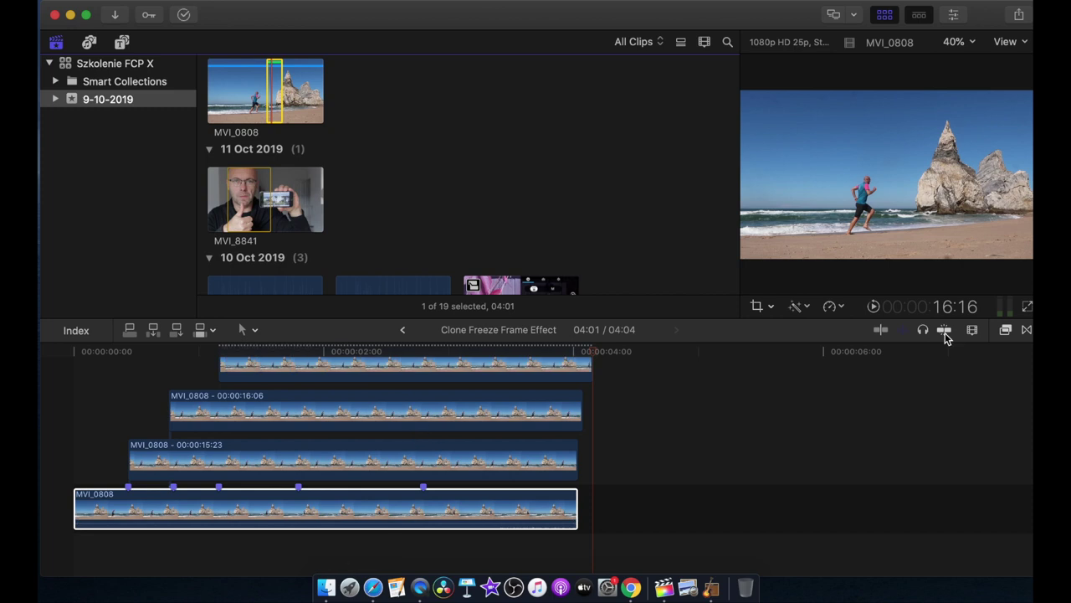
# Step: Switch timeline clips to the slim filmstrip style with reduced height, then return the playhead to about 1:03
pyautogui.click(972, 332)
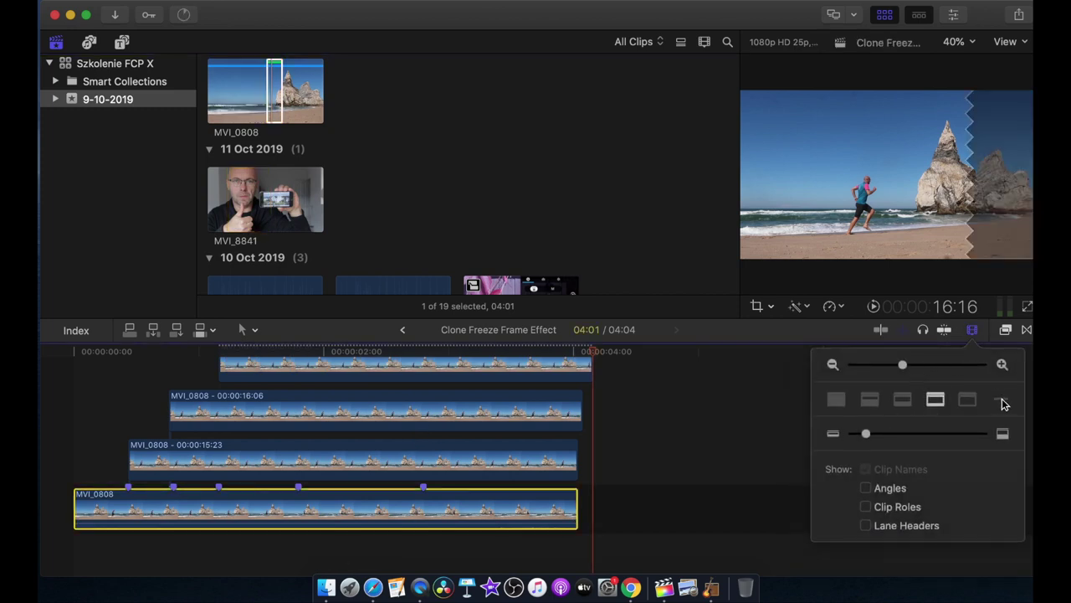
pyautogui.click(871, 403)
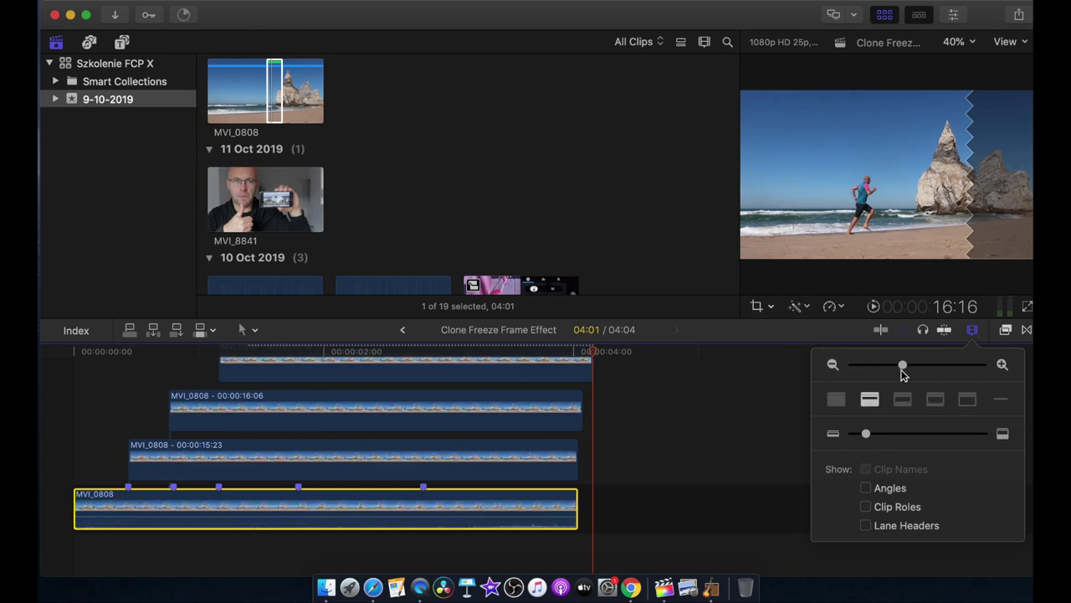
pyautogui.moveTo(865, 433); pyautogui.dragTo(780, 437)
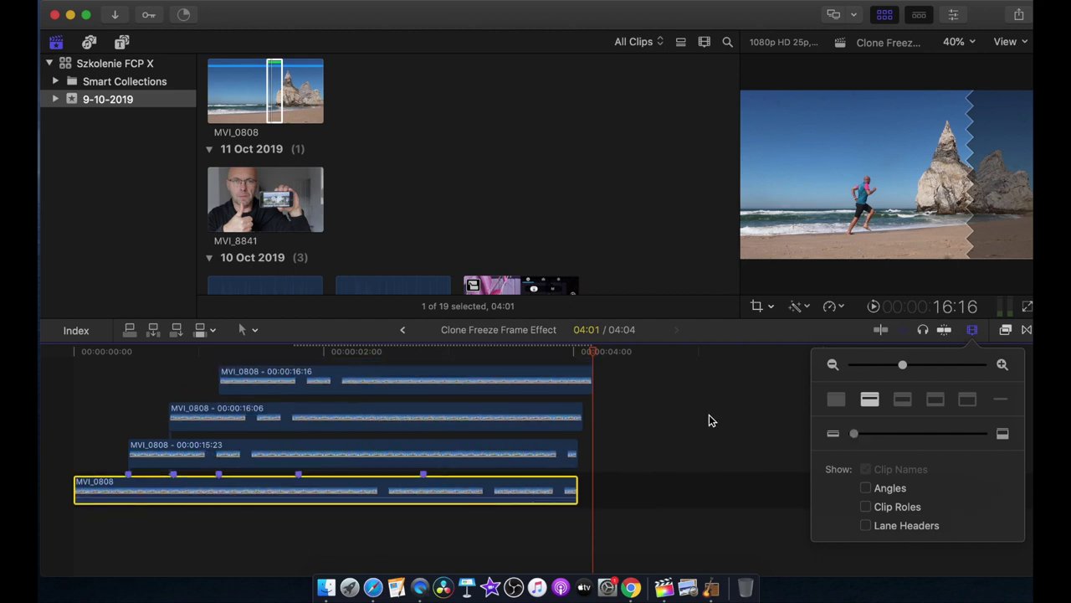
pyautogui.moveTo(594, 356)
pyautogui.mouseDown()
pyautogui.moveTo(194, 410)
pyautogui.moveTo(298, 448)
pyautogui.mouseUp()
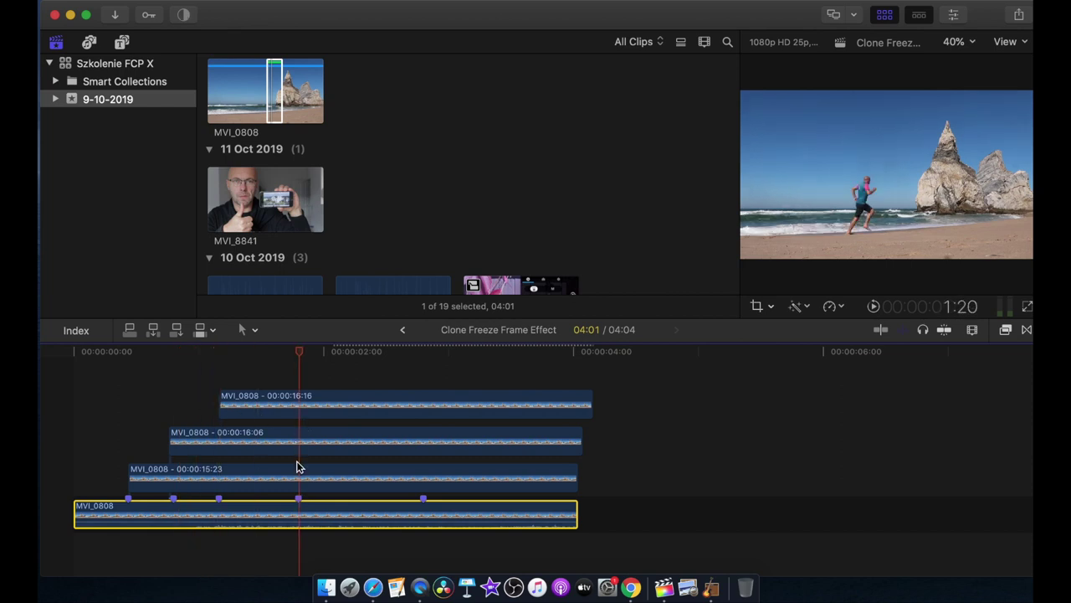
# Step: Connect a runner clone from the 17:07 source frame and trim its end to match the stack
pyautogui.hotkey('shift', 'f')
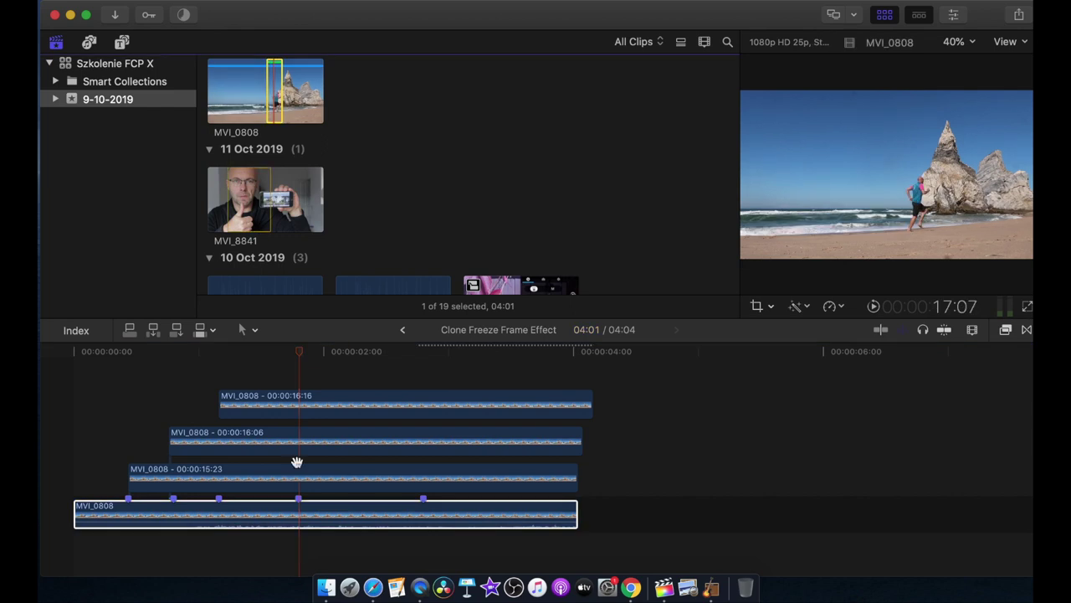
pyautogui.hotkey('alt', 'f')
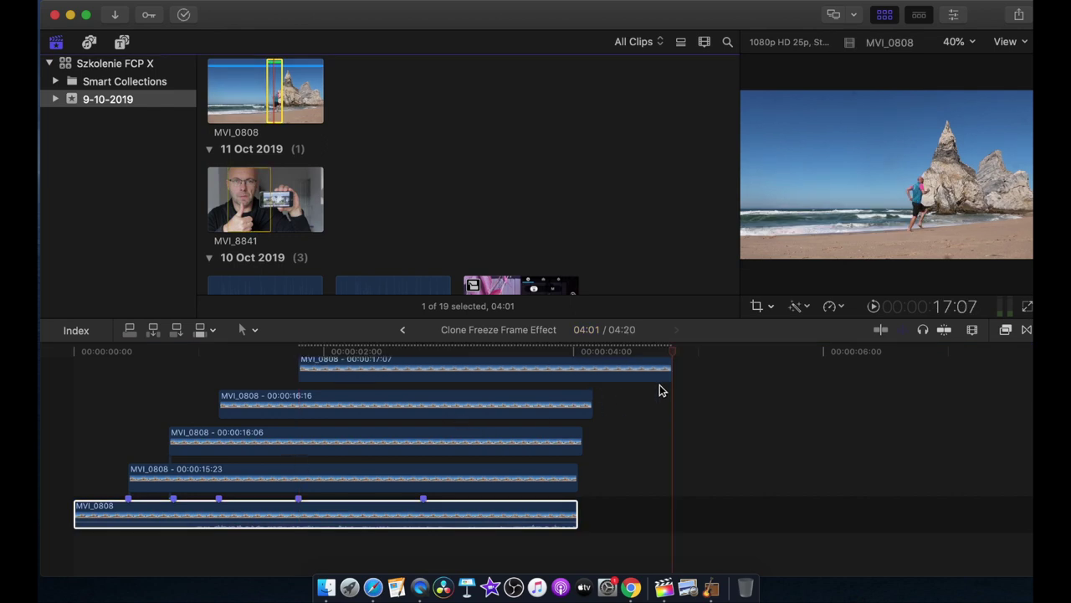
pyautogui.moveTo(671, 369); pyautogui.dragTo(581, 373)
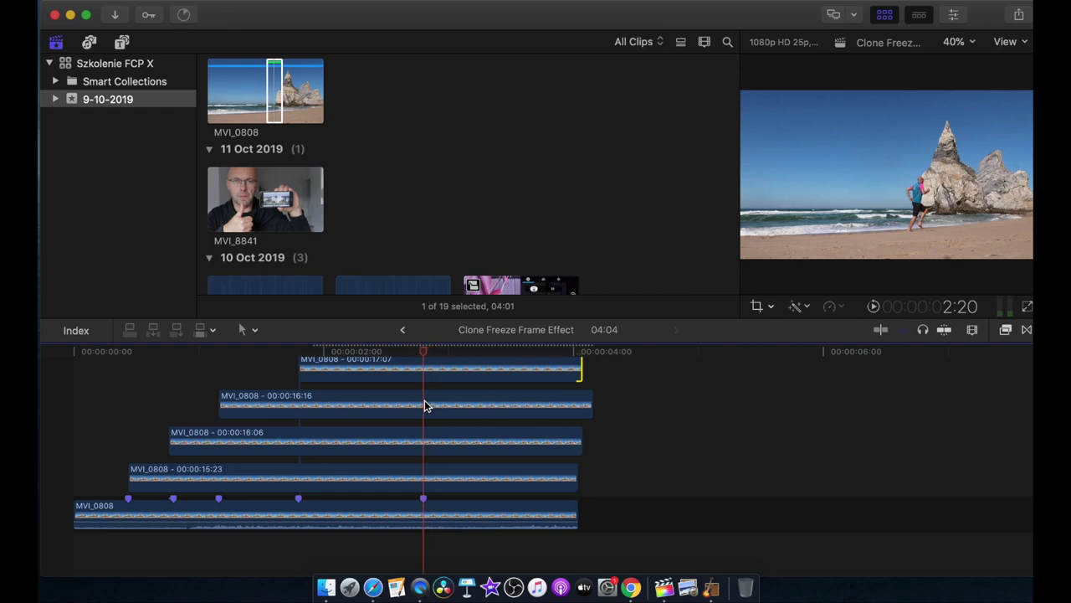
# Step: Connect another clone from the 18:07 source frame and trim its end to line up
pyautogui.scroll(2, 424, 405)
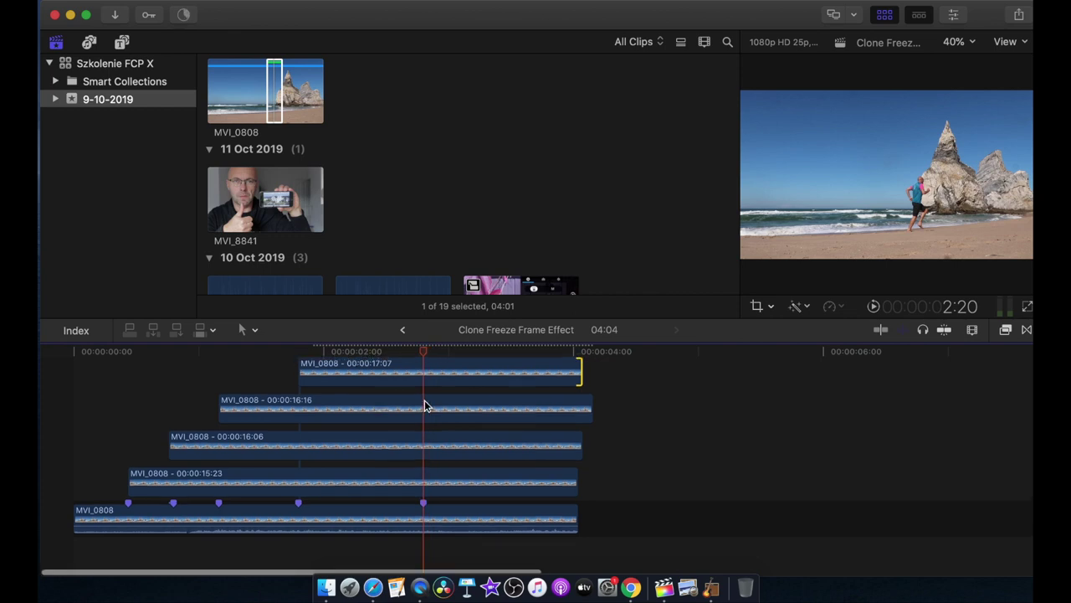
pyautogui.click(422, 543)
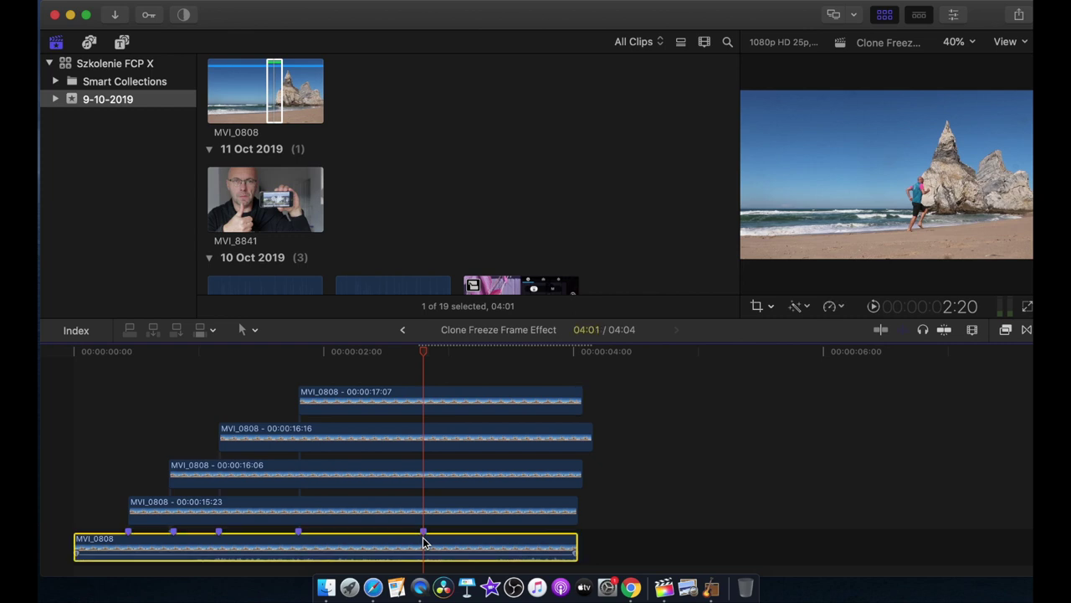
pyautogui.hotkey('shift', 'f')
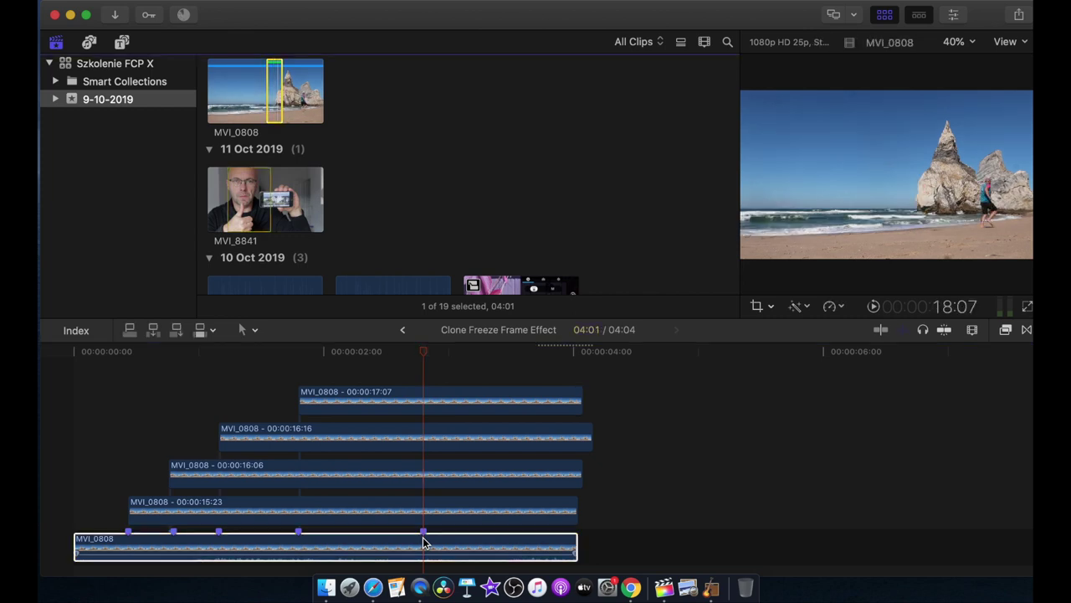
pyautogui.press('q')
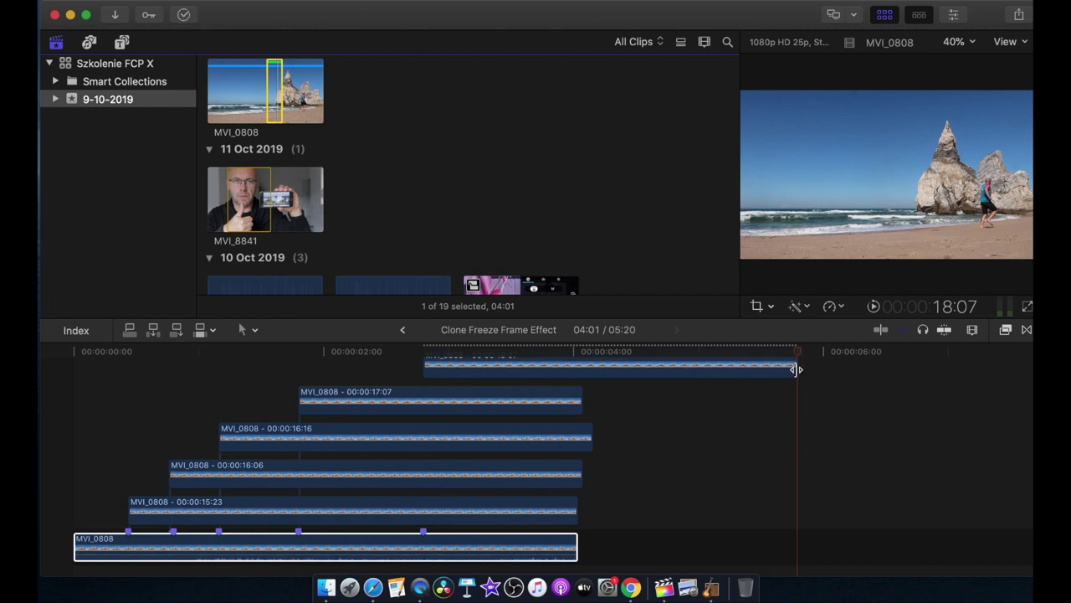
pyautogui.moveTo(662, 371); pyautogui.dragTo(585, 377)
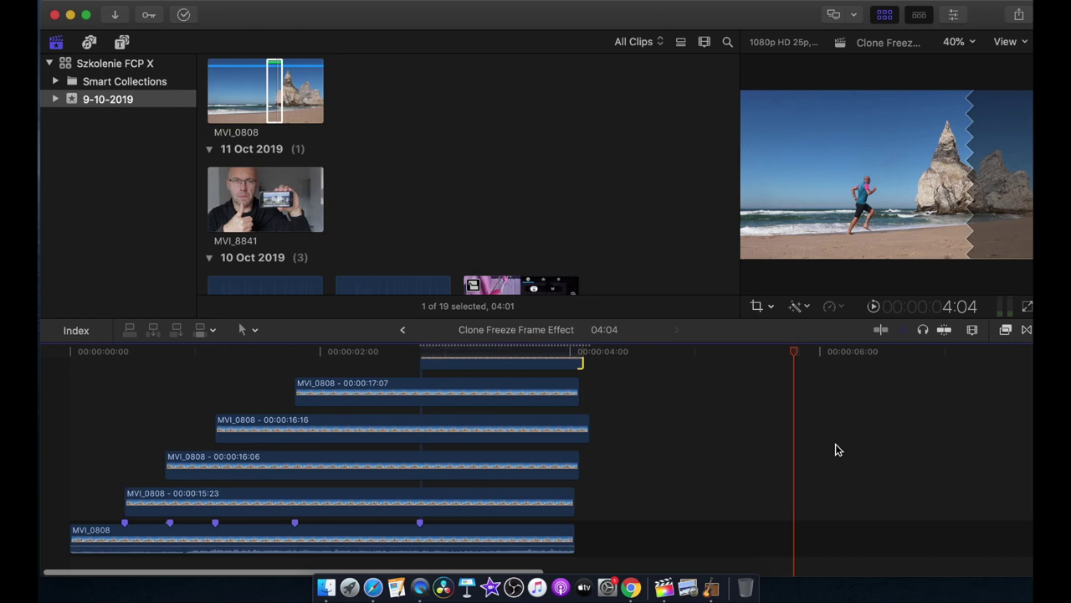
# Step: Blade all six stacked clips at 04:00 and delete the overhanging tails
pyautogui.moveTo(584, 561)
pyautogui.mouseDown()
pyautogui.moveTo(530, 457)
pyautogui.moveTo(527, 368)
pyautogui.mouseUp()
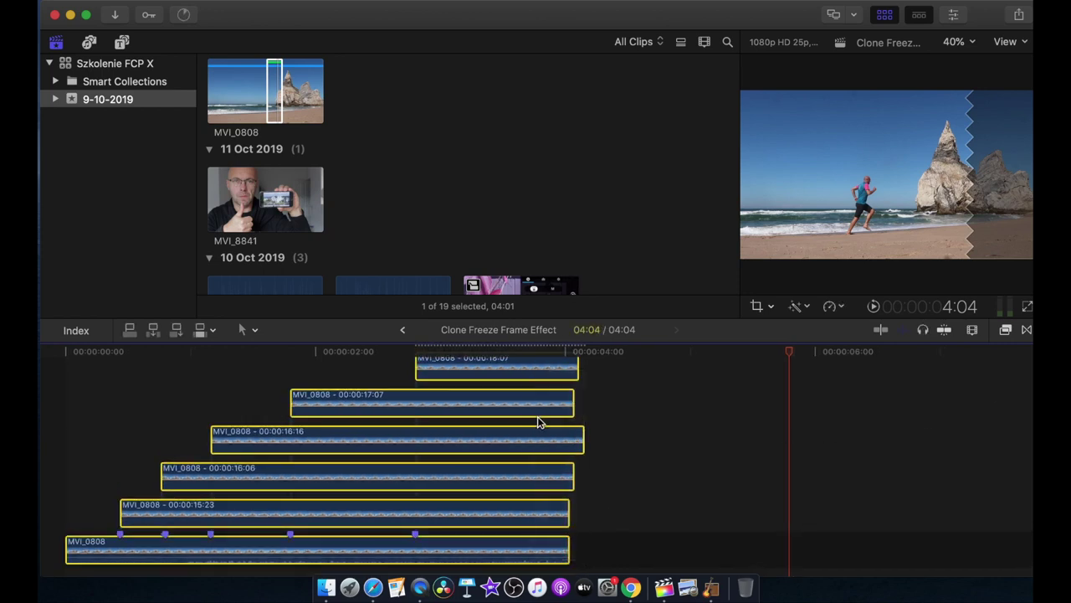
pyautogui.scroll(1, 536, 421)
pyautogui.scroll(-1, 538, 422)
pyautogui.scroll(-1, 537, 419)
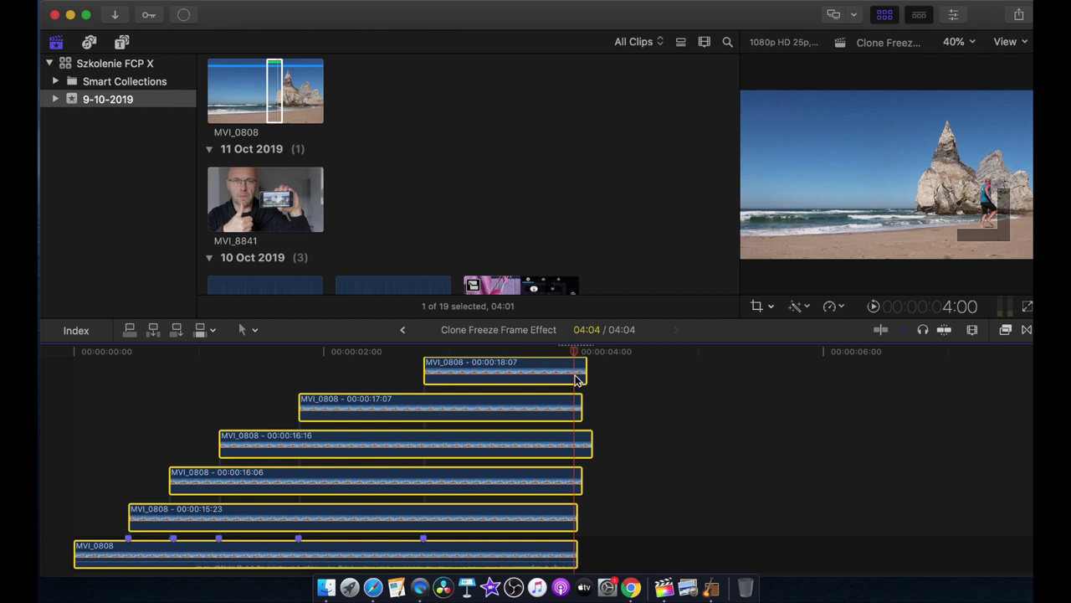
pyautogui.press('super+b')
pyautogui.moveTo(585, 560); pyautogui.dragTo(577, 368)
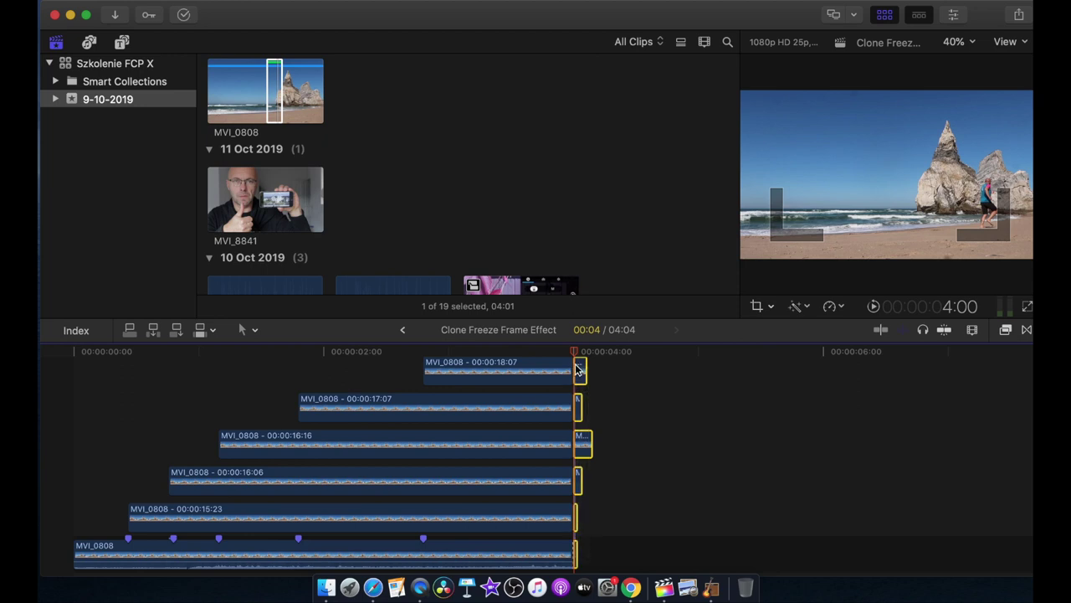
pyautogui.press('Delete')
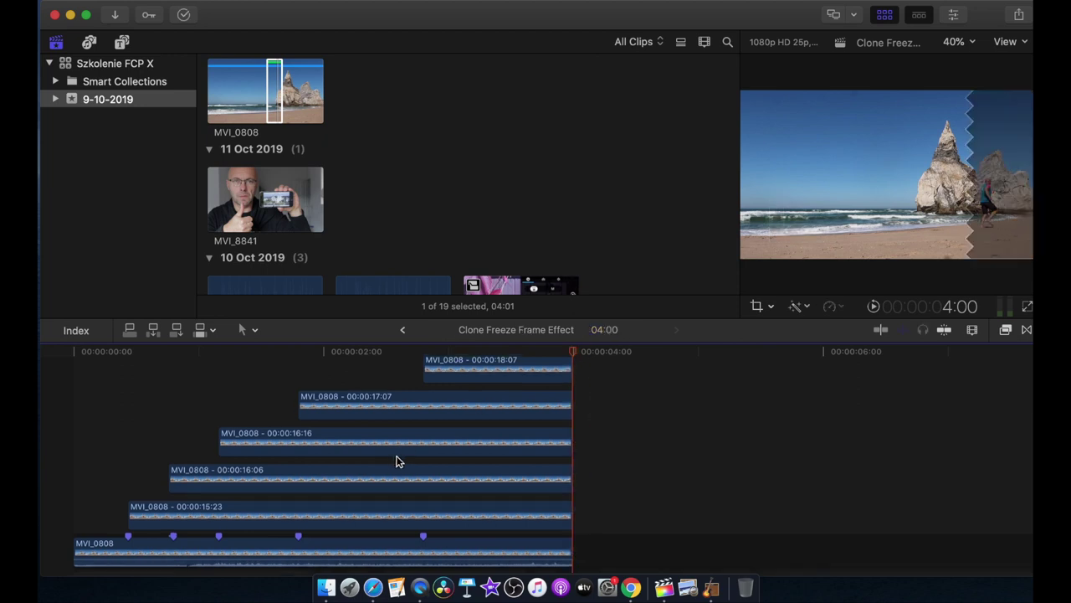
# Step: Hide the media browser and play the six-layer stack from the start
pyautogui.press('Home')
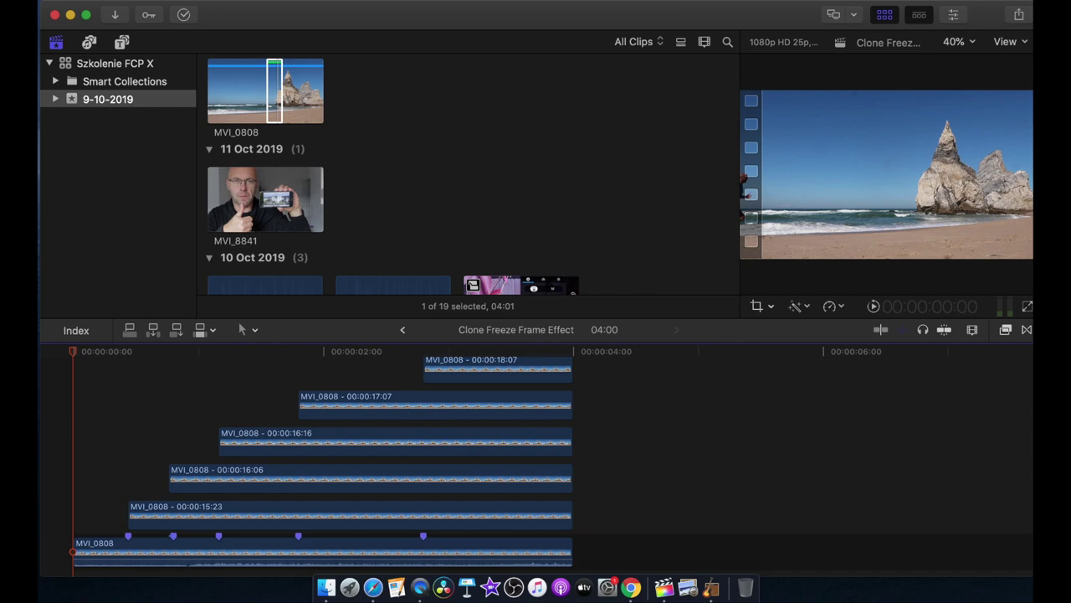
pyautogui.click(887, 15)
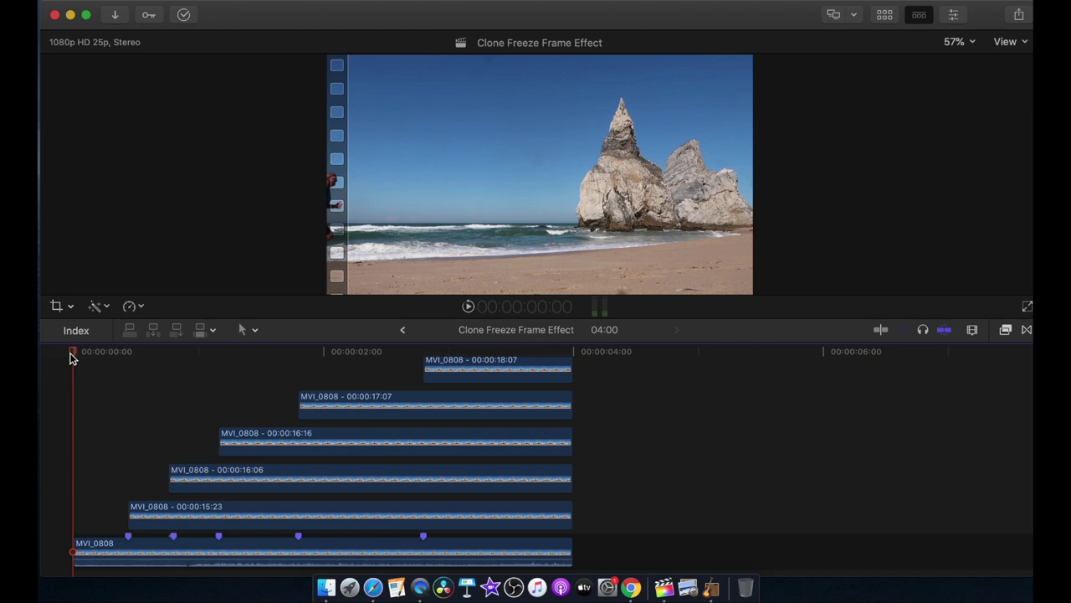
pyautogui.press('space')
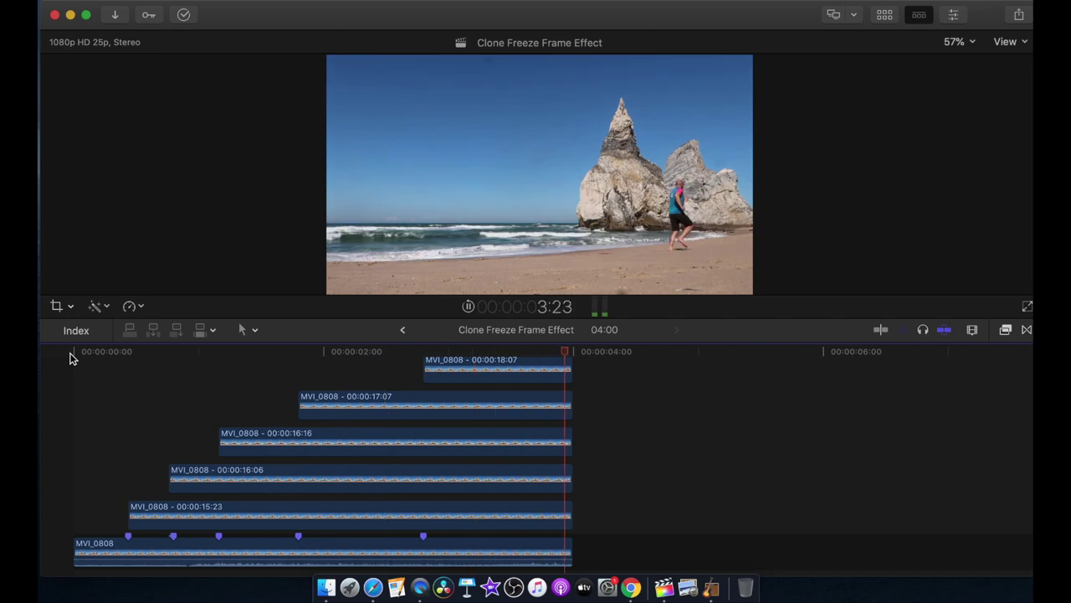
# Step: Set the Compositing Blend Mode of all six clips to Darken and preview the clones
pyautogui.click(70, 353)
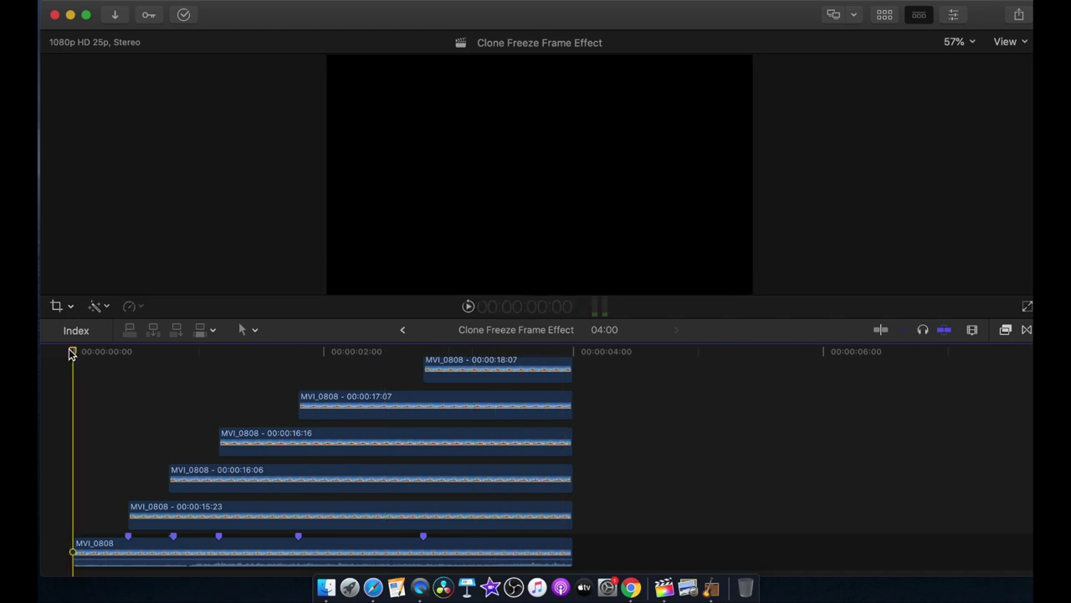
pyautogui.moveTo(595, 555)
pyautogui.mouseDown()
pyautogui.moveTo(404, 381)
pyautogui.moveTo(410, 355)
pyautogui.mouseUp()
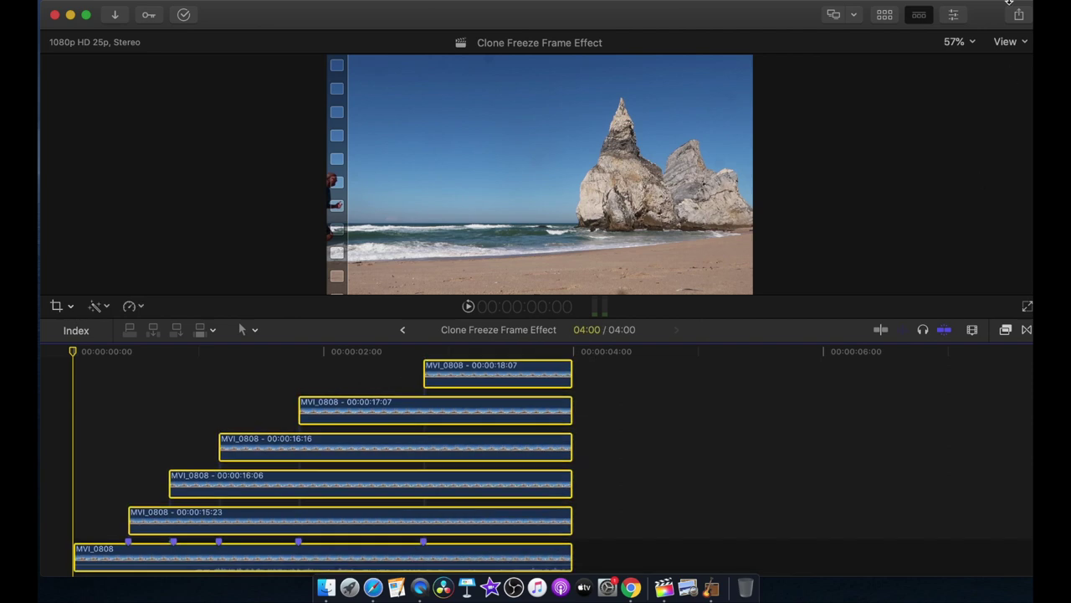
pyautogui.click(954, 17)
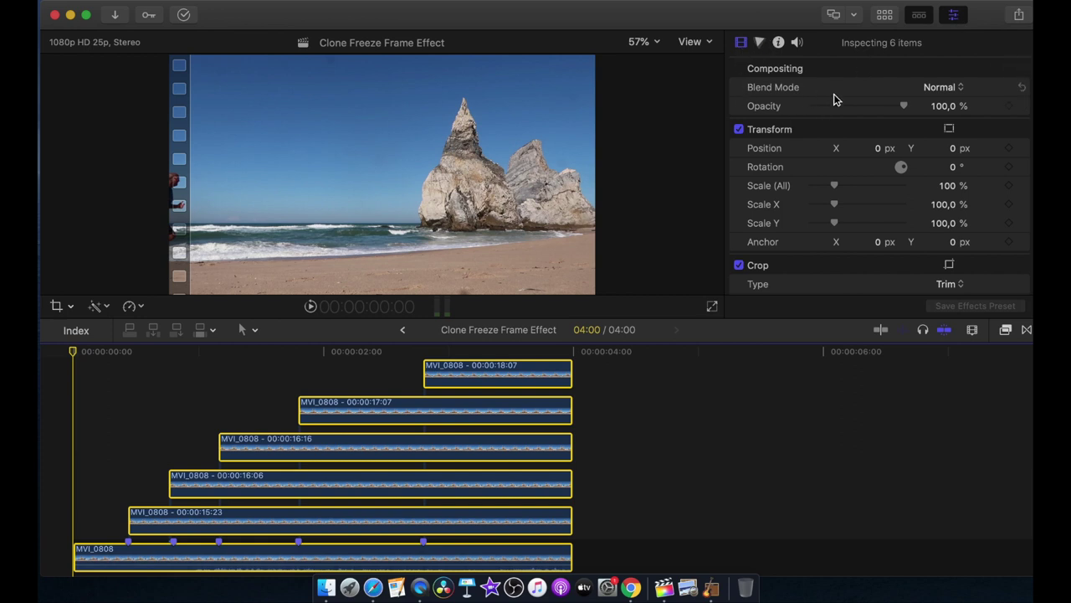
pyautogui.click(943, 88)
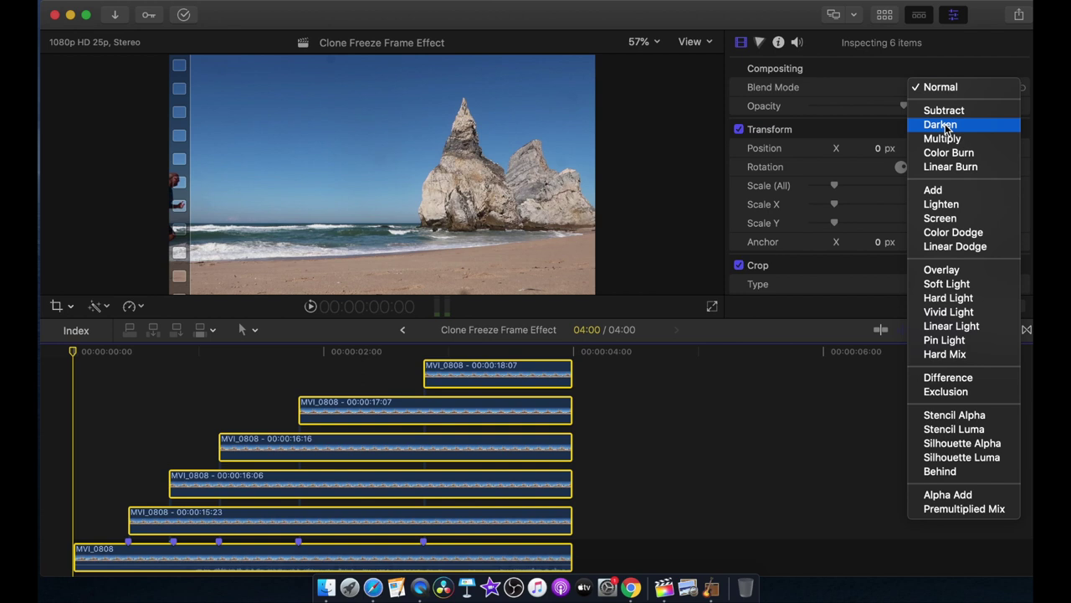
pyautogui.click(941, 124)
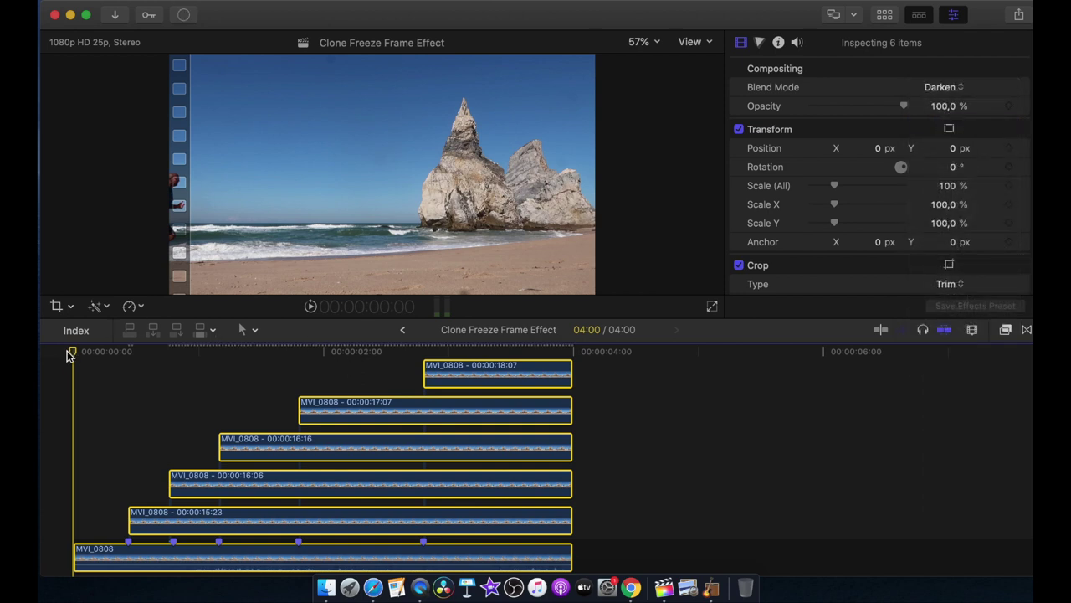
pyautogui.press('space')
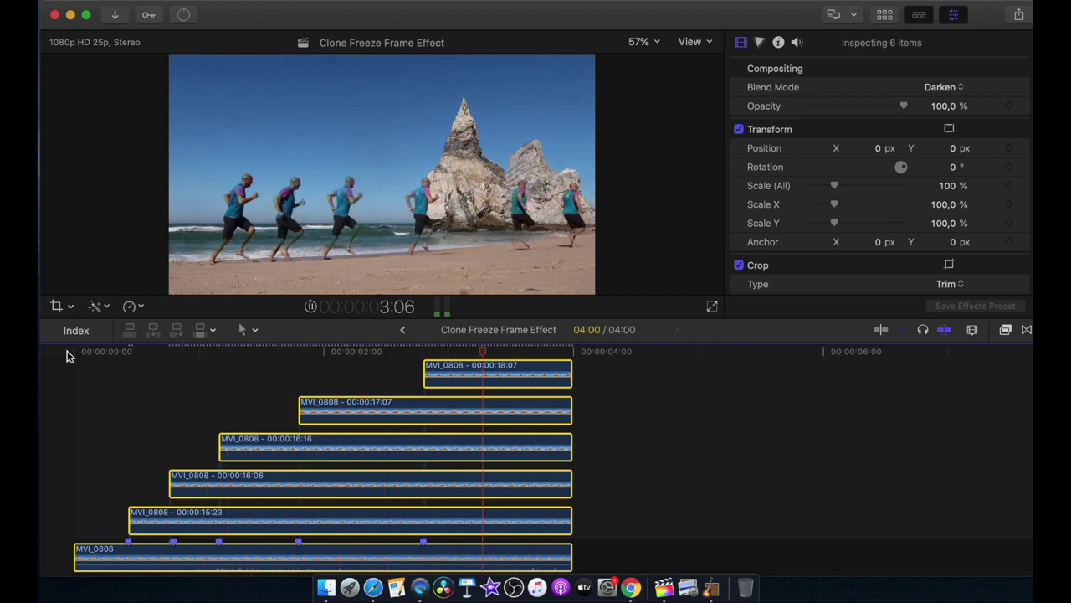
pyautogui.press('space')
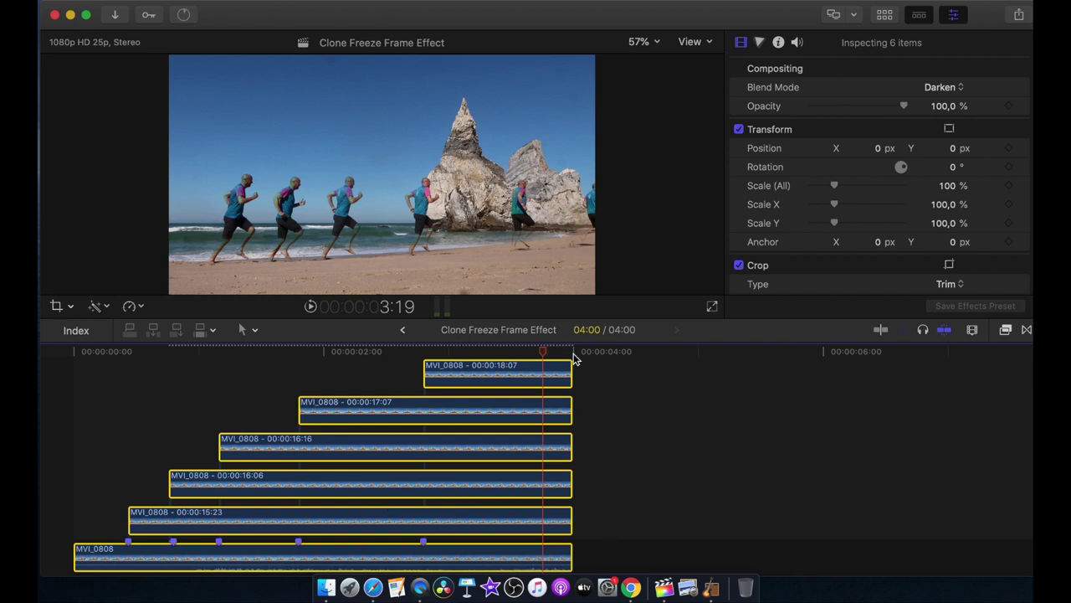
# Step: Nest the selected clips into compound clip 'Clone Freeze Frame Effect Clip 2'
pyautogui.rightClick(474, 490)
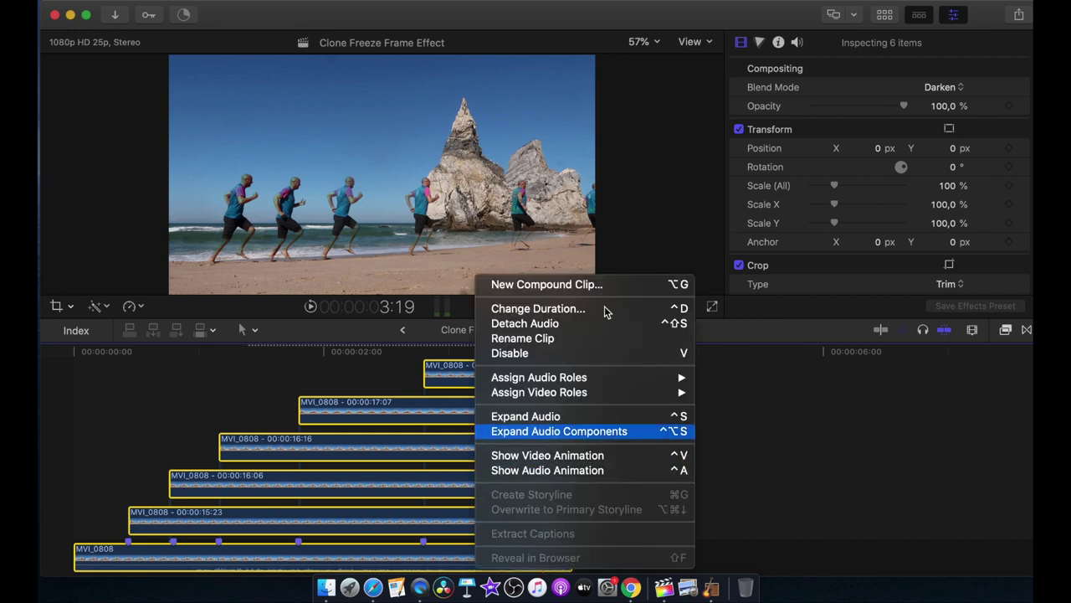
pyautogui.click(568, 287)
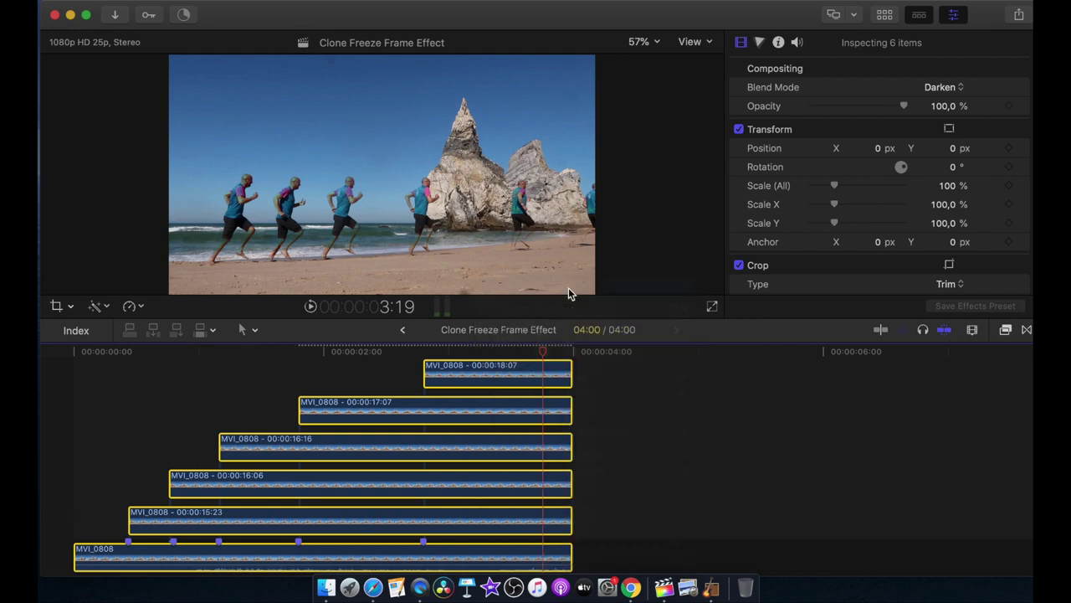
pyautogui.click(736, 102)
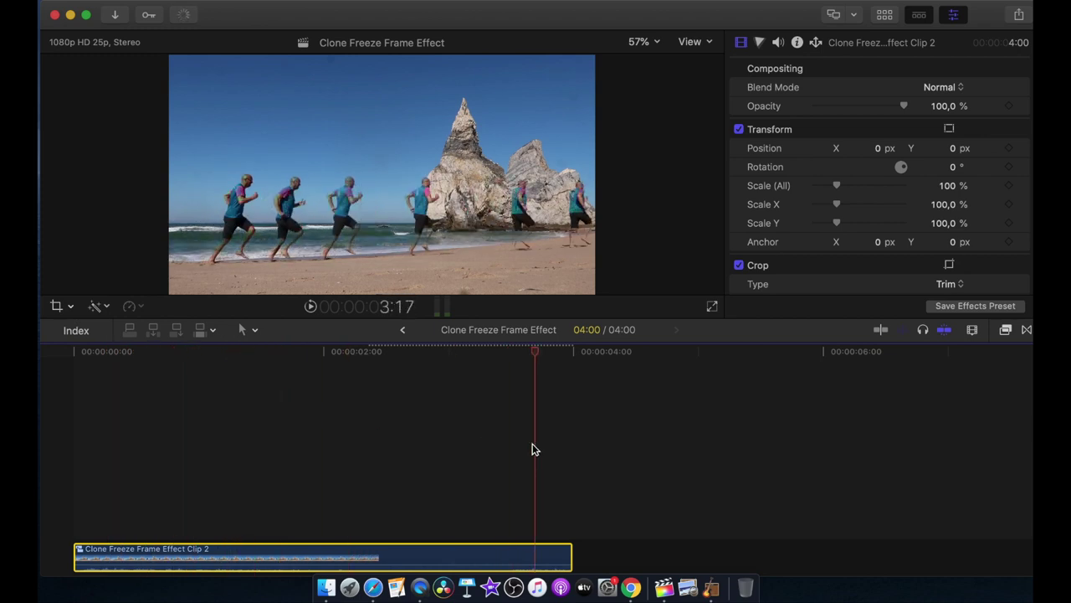
# Step: Apply a Ken Burns crop with a wide start framing and a tighter 125% end framing
pyautogui.click(74, 474)
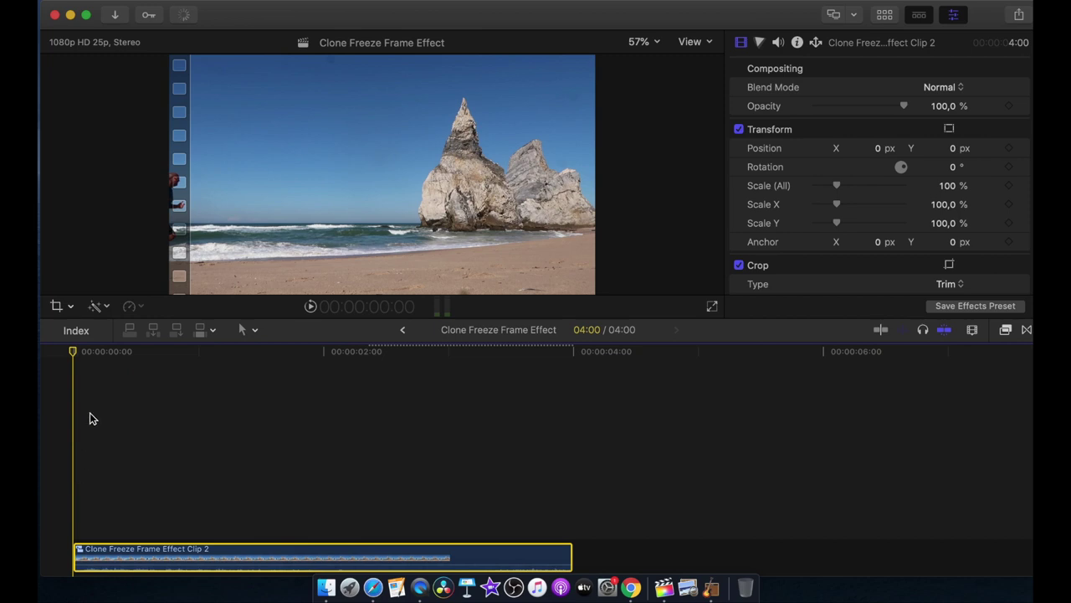
pyautogui.click(72, 307)
pyautogui.click(99, 343)
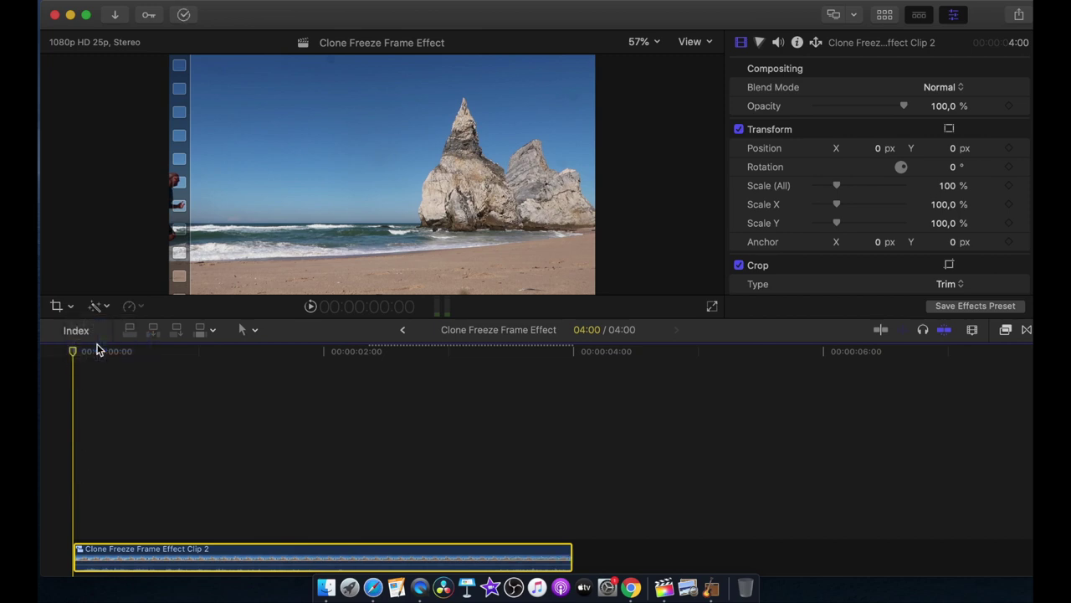
pyautogui.click(422, 276)
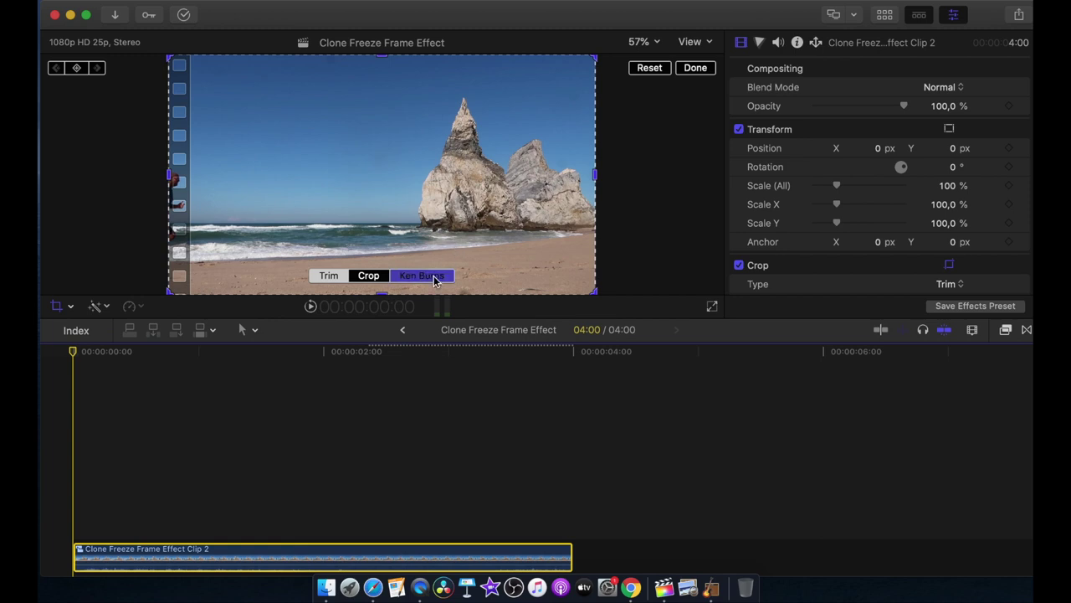
pyautogui.click(254, 228)
pyautogui.moveTo(229, 246); pyautogui.dragTo(226, 248)
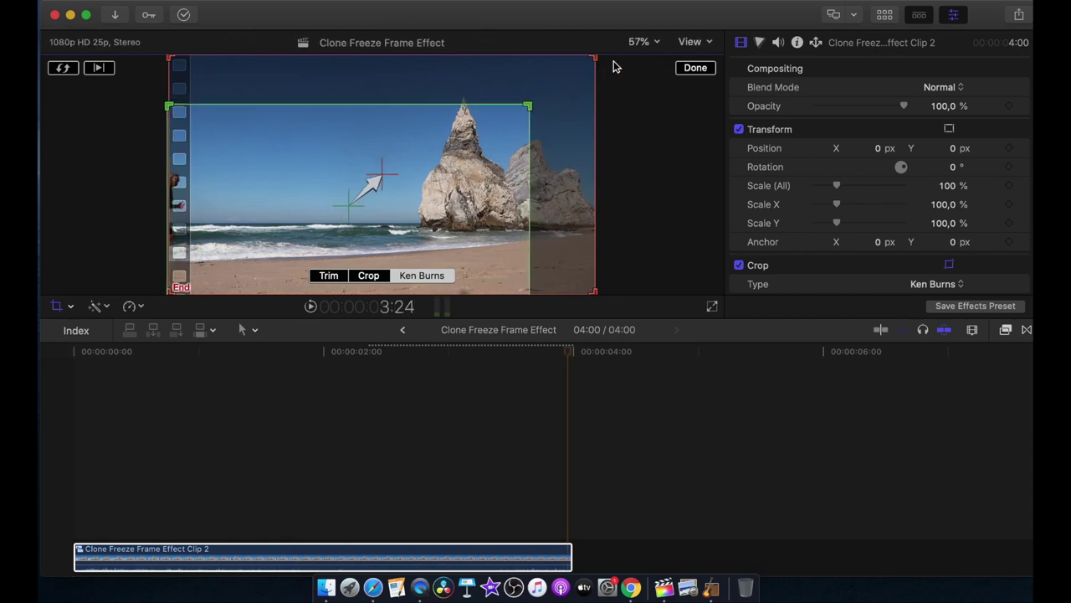
pyautogui.moveTo(594, 57)
pyautogui.mouseDown()
pyautogui.moveTo(482, 151)
pyautogui.moveTo(563, 153)
pyautogui.moveTo(538, 168)
pyautogui.moveTo(541, 158)
pyautogui.moveTo(572, 209)
pyautogui.mouseUp()
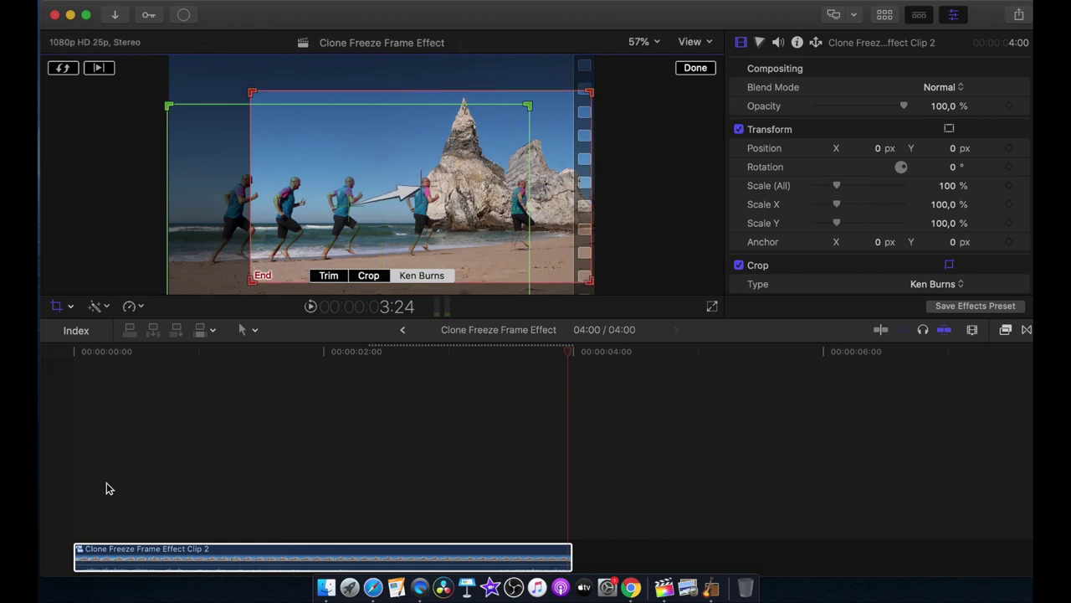
pyautogui.click(693, 69)
pyautogui.click(72, 401)
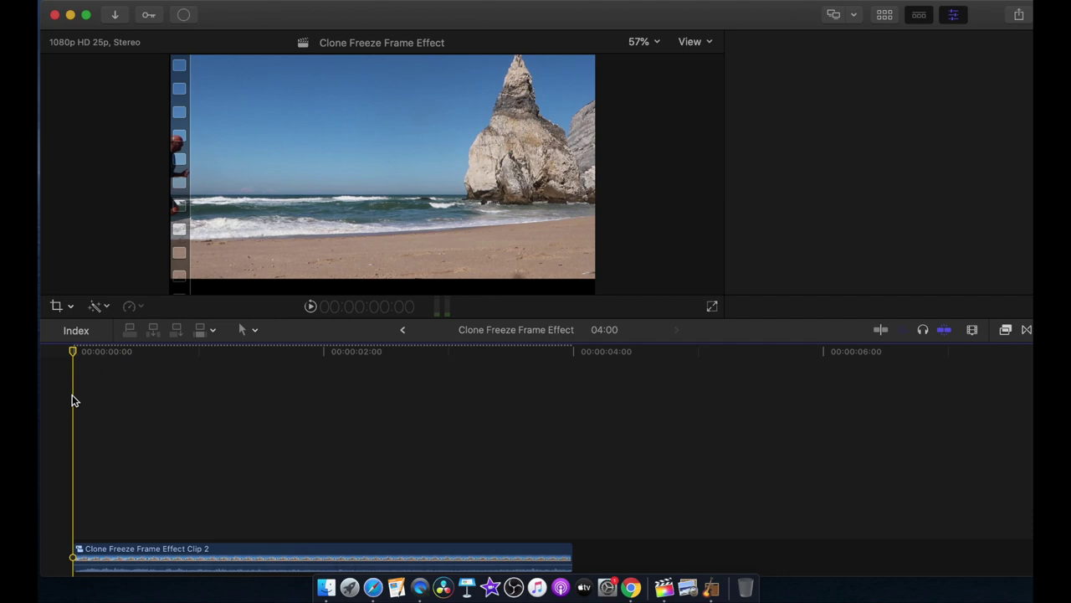
pyautogui.press('space')
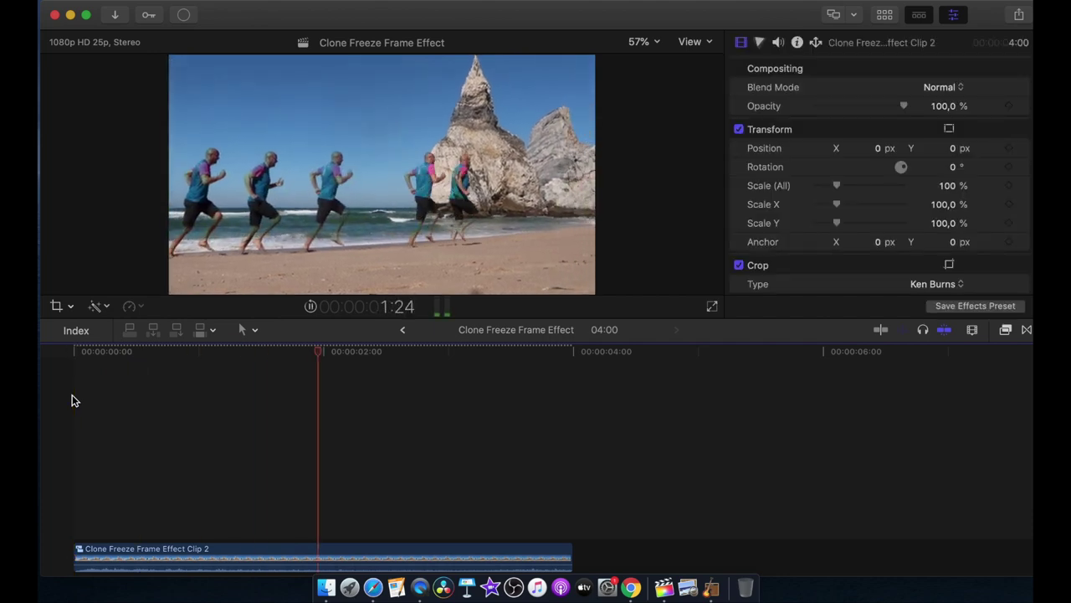
pyautogui.press('space')
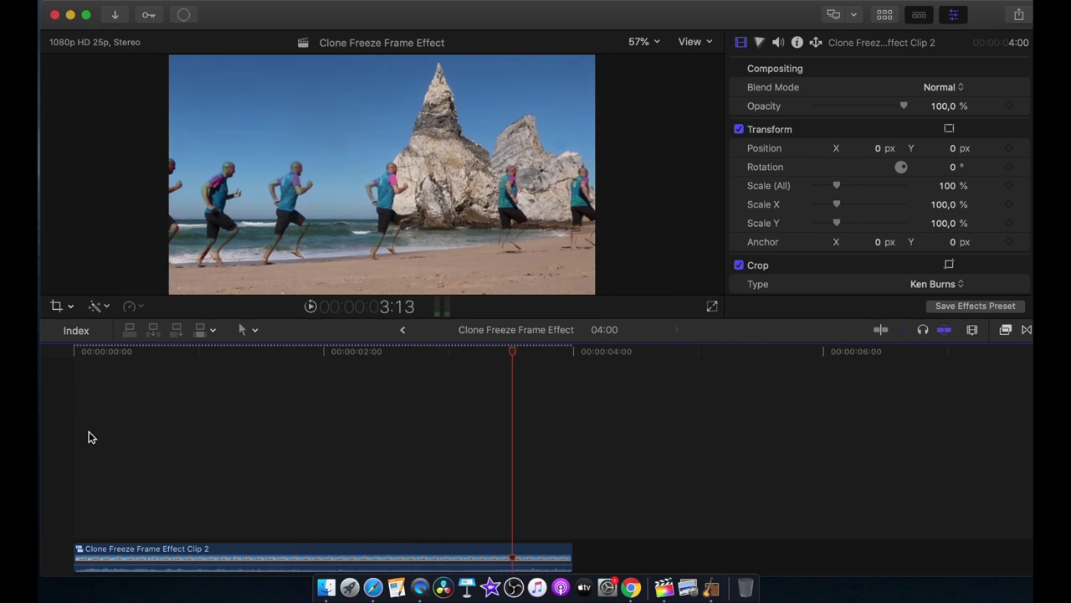
pyautogui.click(81, 354)
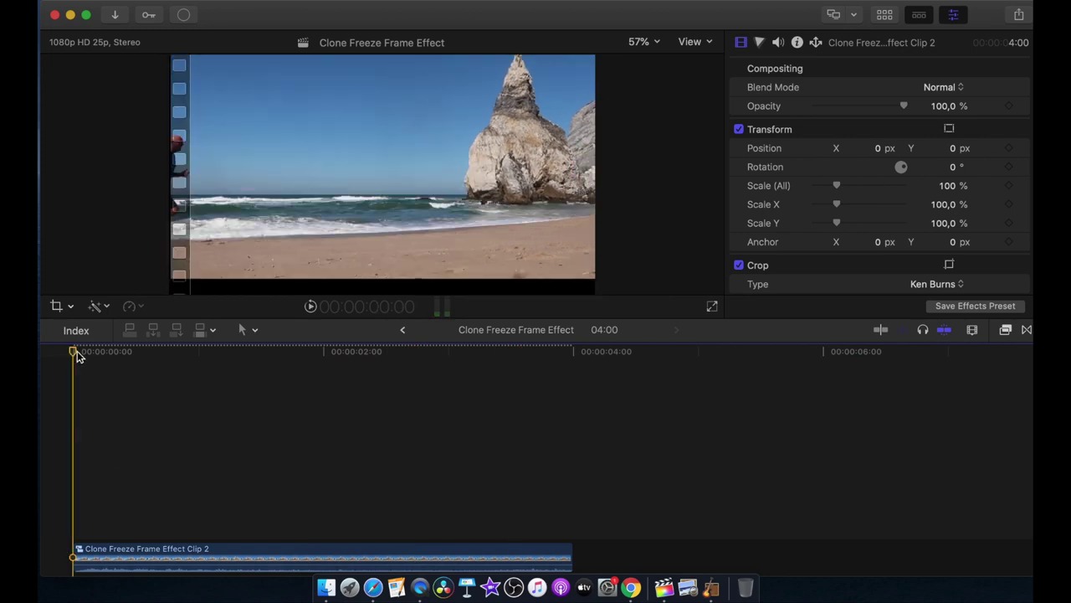
pyautogui.press('space')
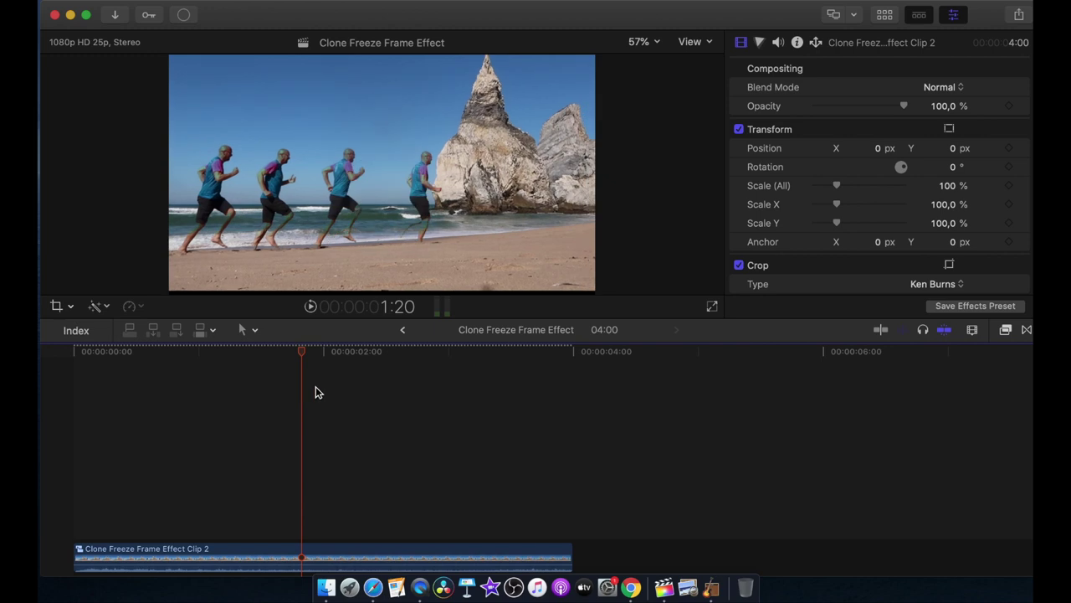
pyautogui.click(79, 445)
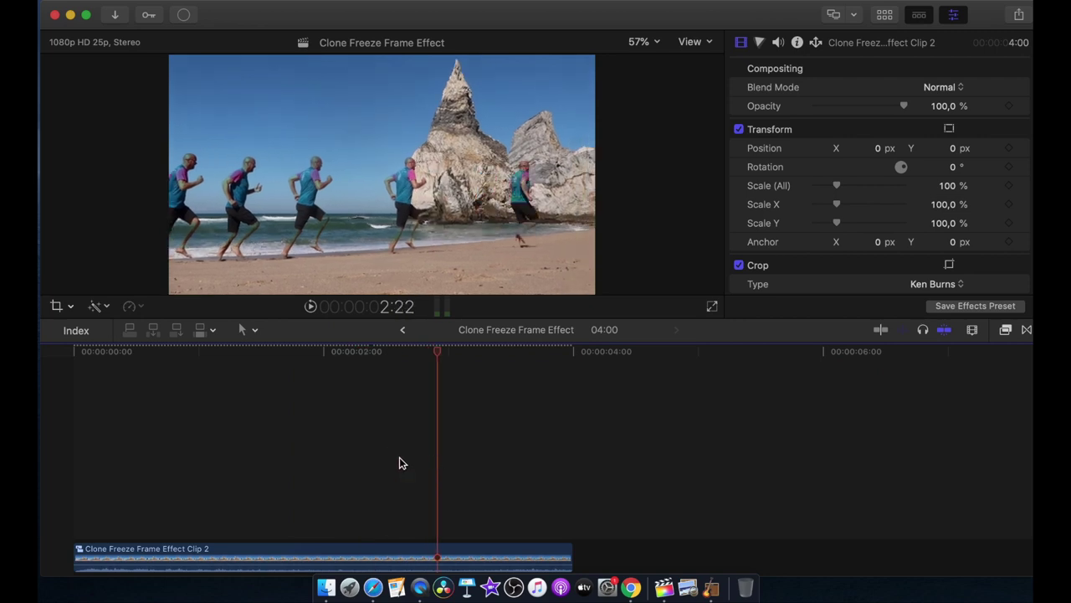
pyautogui.click(50, 472)
# Step: Enlarge the Ken Burns start framing up-right and the end framing up-left
pyautogui.click(113, 548)
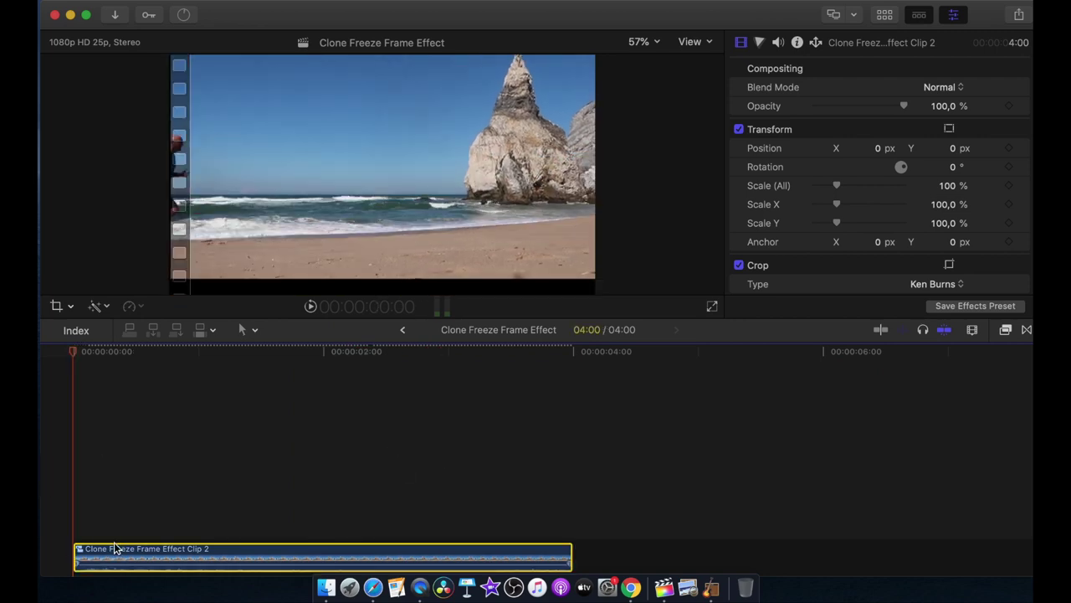
pyautogui.click(67, 309)
pyautogui.click(74, 311)
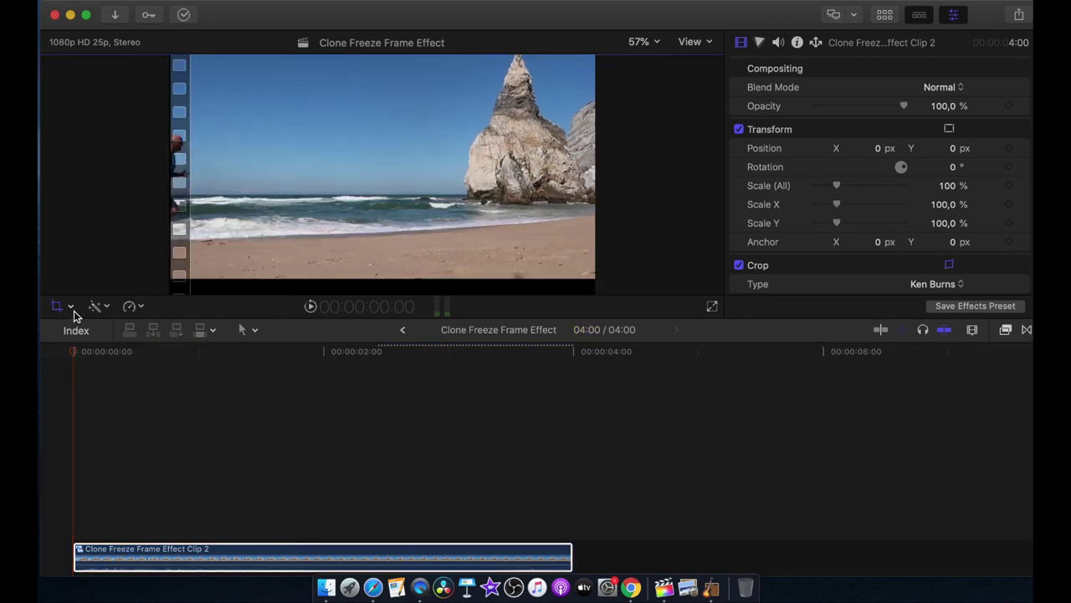
pyautogui.click(74, 311)
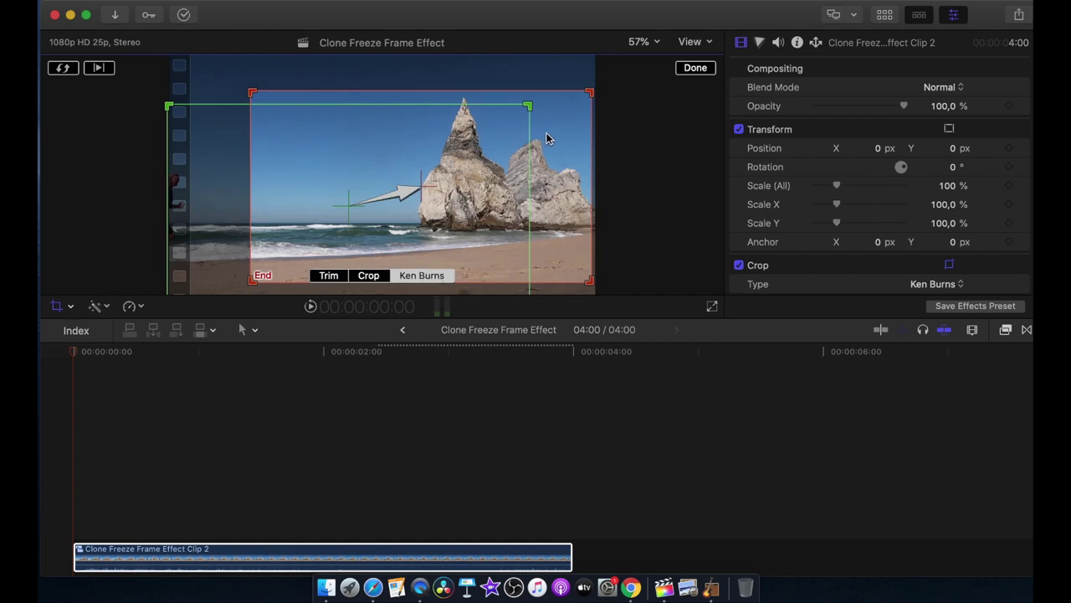
pyautogui.click(529, 107)
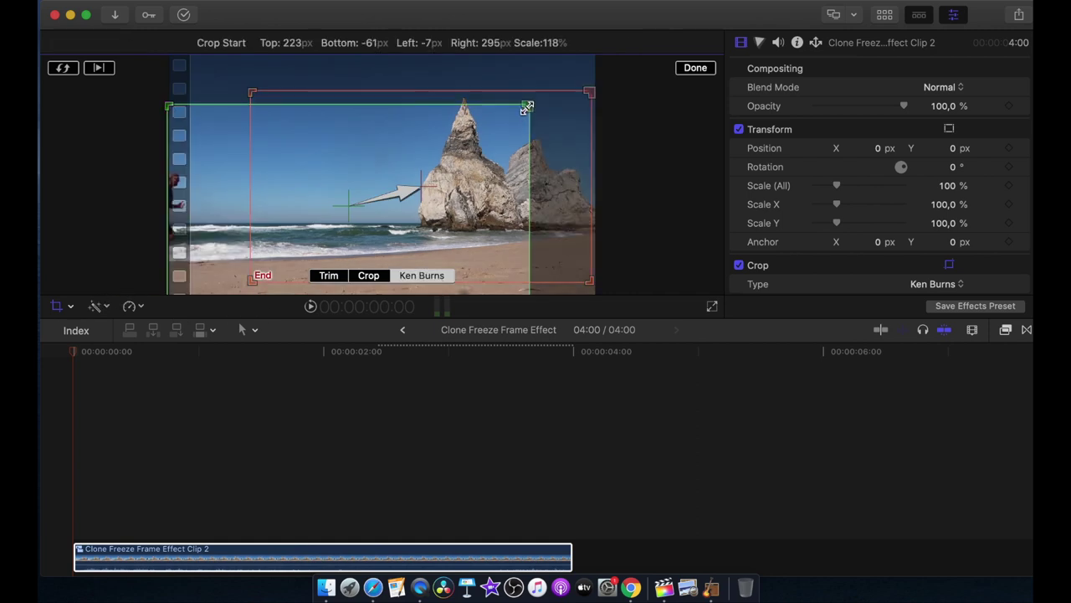
pyautogui.moveTo(529, 107); pyautogui.dragTo(548, 88)
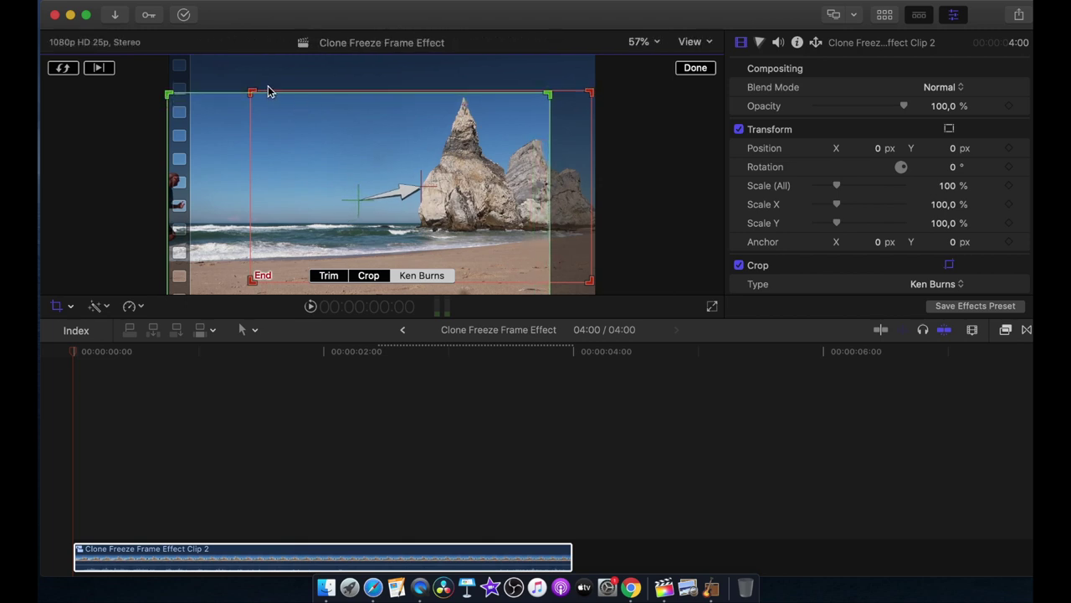
pyautogui.moveTo(251, 91); pyautogui.dragTo(228, 78)
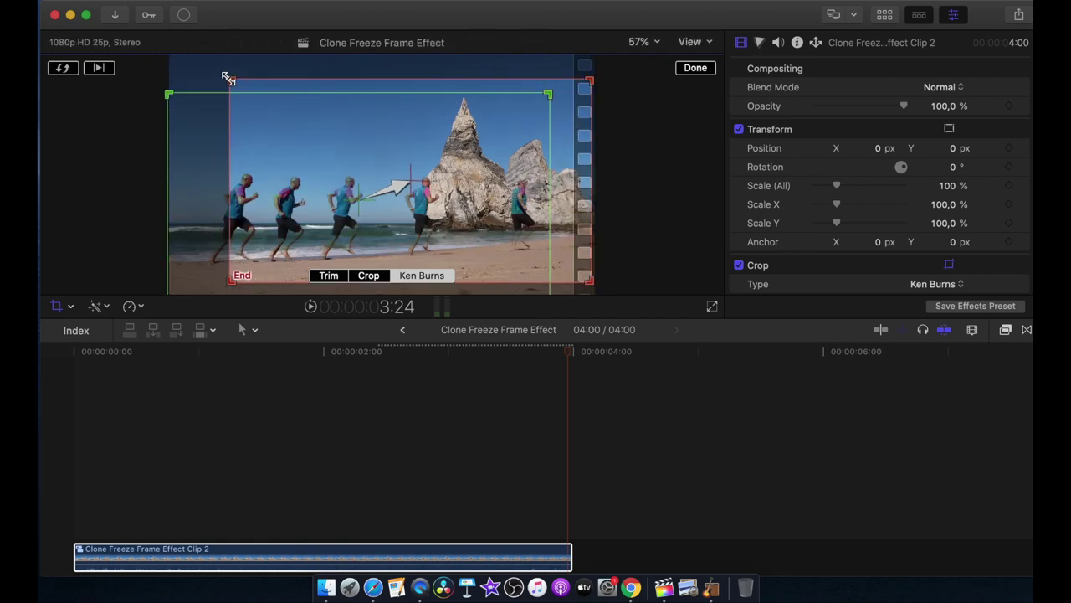
pyautogui.click(691, 67)
# Step: Replay the clip from the start to preview the gentler push-in
pyautogui.click(72, 429)
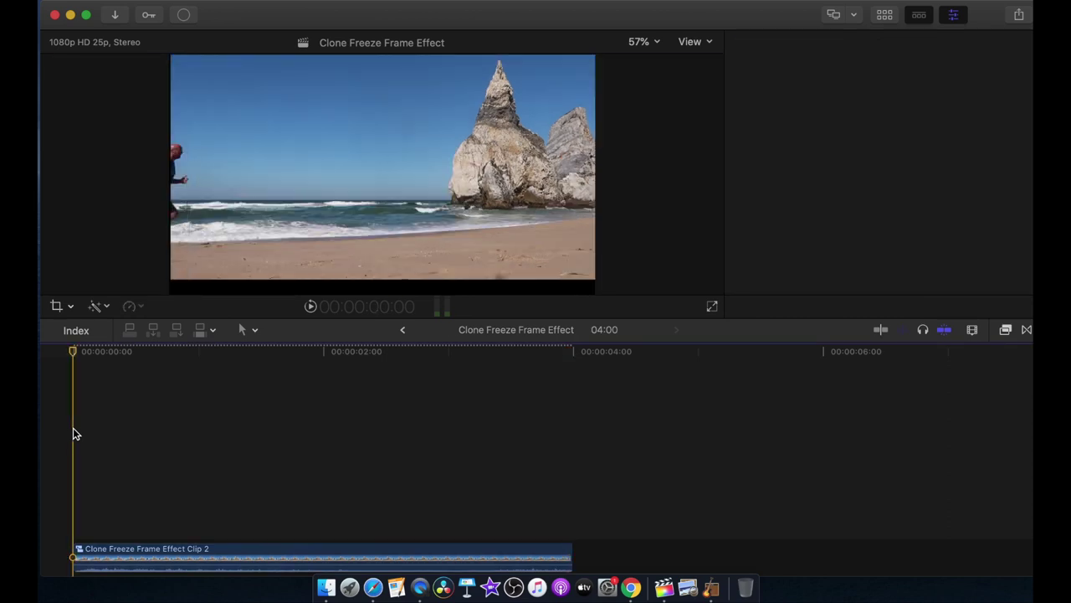
pyautogui.press('space')
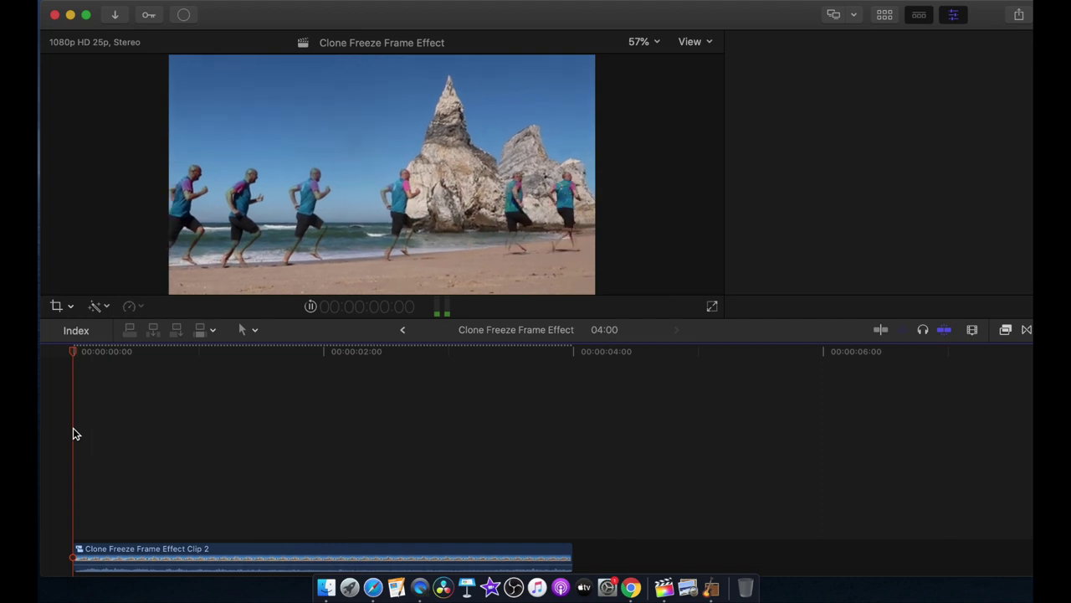
pyautogui.press('space')
pyautogui.click(164, 551)
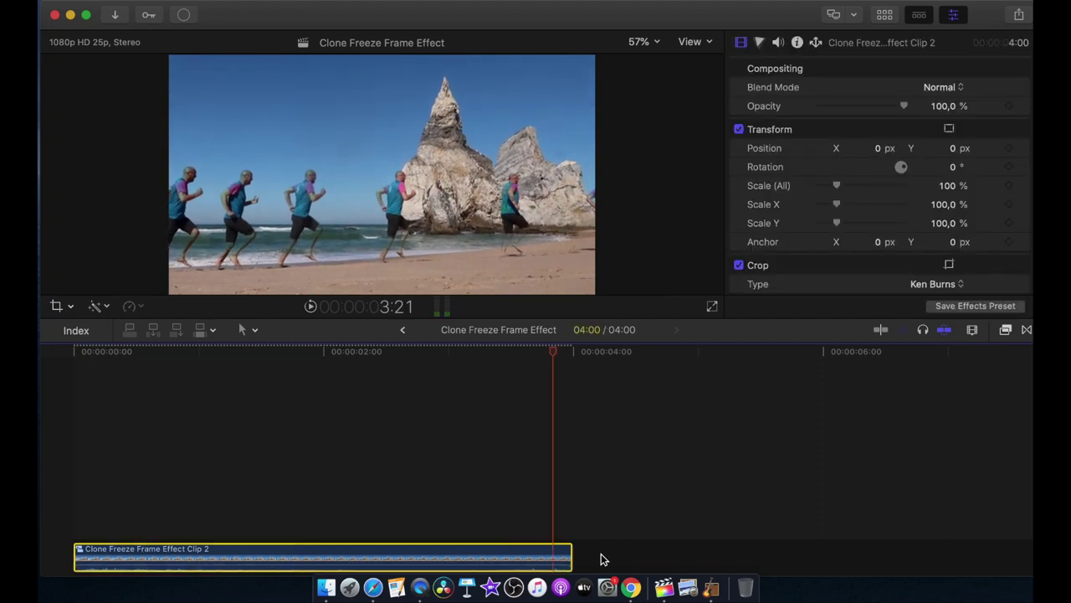
# Step: Browse the video effects list to find the Stylize Handheld effect
pyautogui.click(1006, 329)
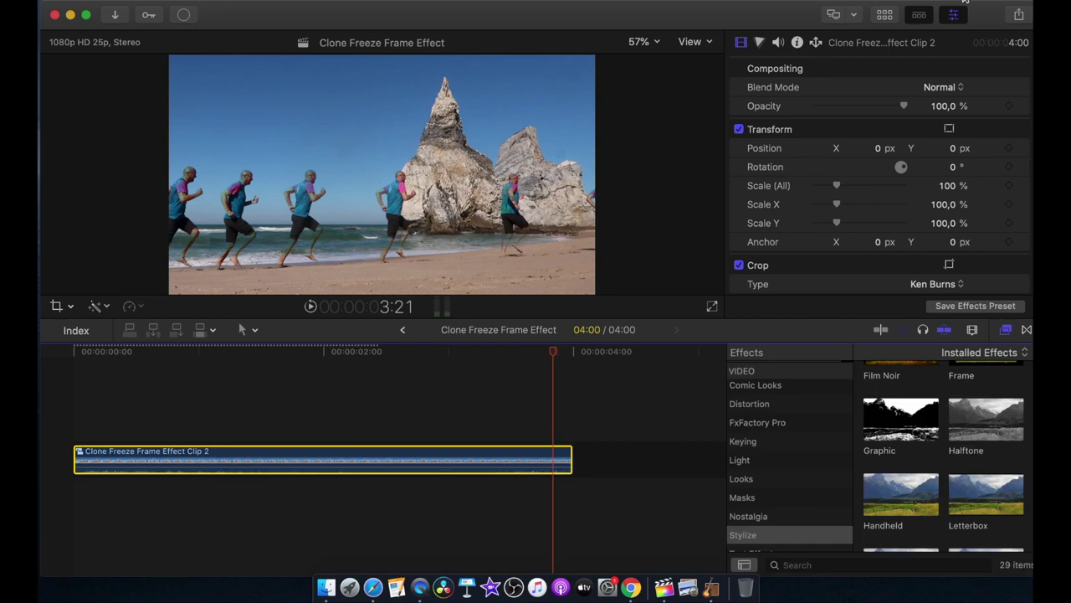
pyautogui.click(954, 15)
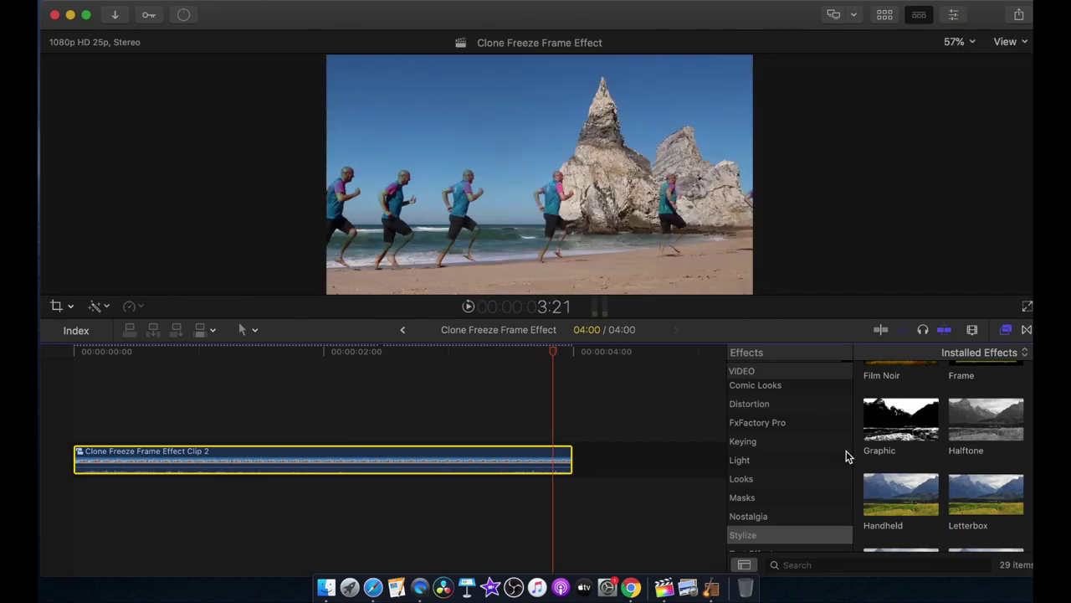
pyautogui.scroll(1, 775, 517)
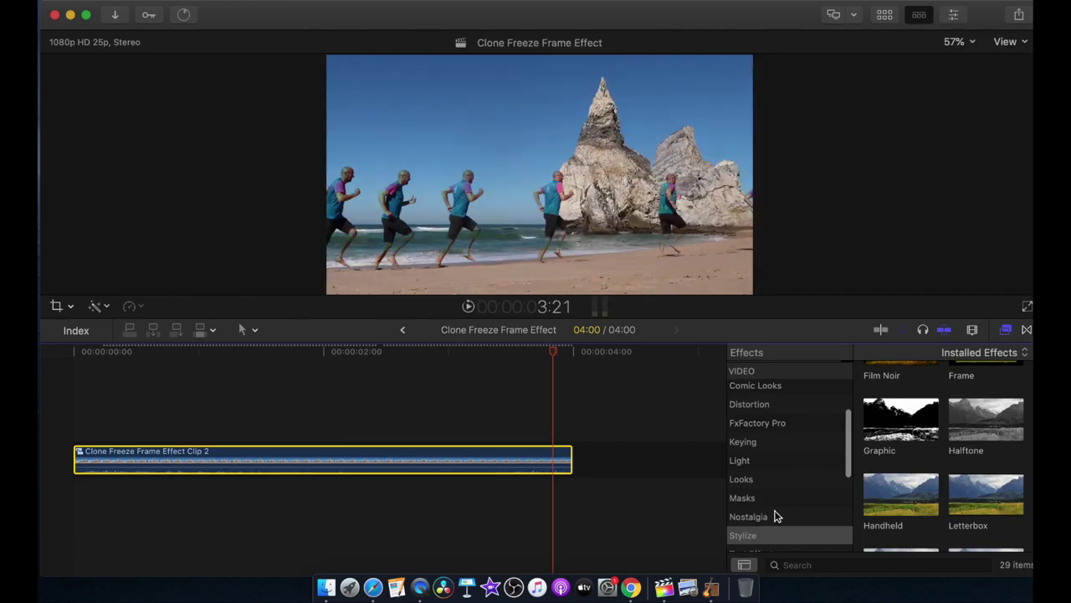
pyautogui.scroll(3, 912, 503)
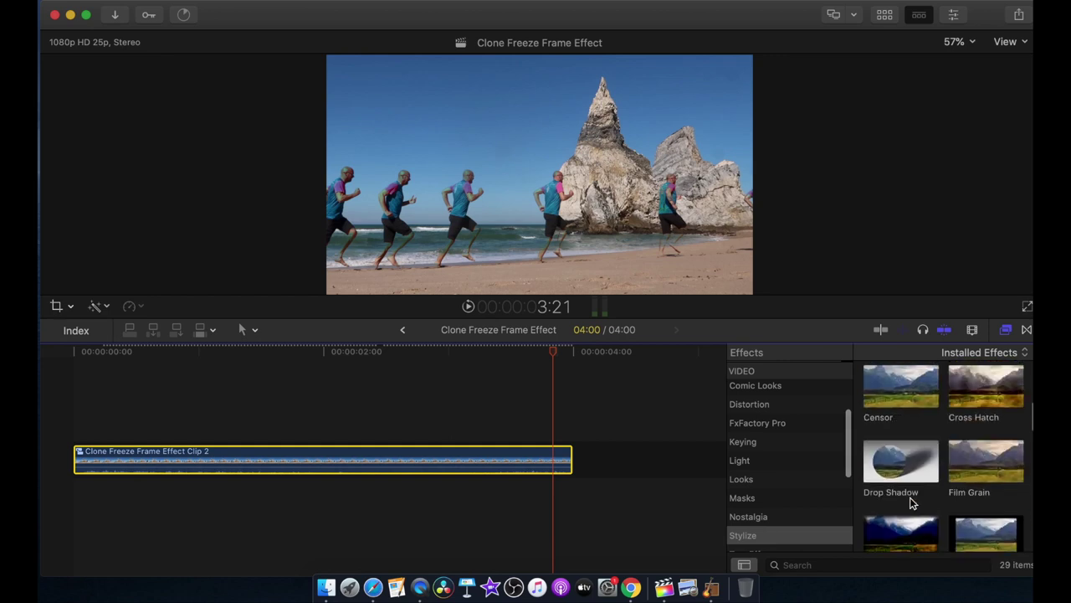
pyautogui.scroll(3, 912, 503)
pyautogui.scroll(3, 937, 486)
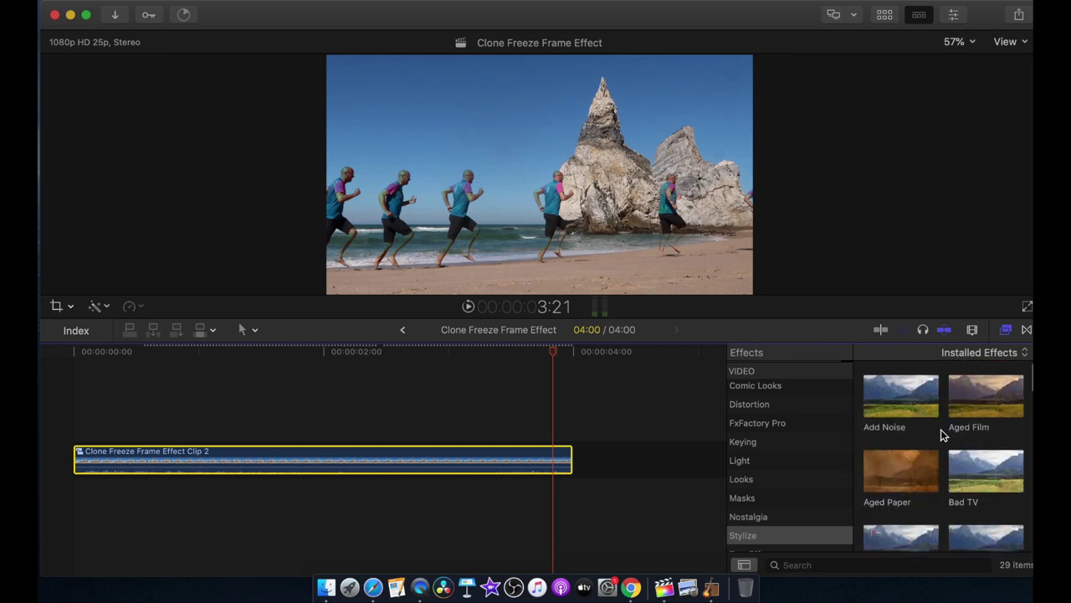
pyautogui.scroll(-2, 967, 478)
pyautogui.scroll(-2, 967, 477)
pyautogui.scroll(-2, 967, 478)
pyautogui.scroll(-2, 966, 477)
pyautogui.scroll(-1, 967, 478)
pyautogui.scroll(-1, 967, 478)
pyautogui.scroll(-1, 966, 478)
pyautogui.scroll(-1, 967, 478)
pyautogui.scroll(-1, 966, 478)
pyautogui.scroll(-1, 967, 478)
pyautogui.scroll(-1, 967, 477)
pyautogui.scroll(-1, 967, 478)
pyautogui.scroll(-1, 967, 478)
# Step: Apply Handheld to the clone runner clip and lower its Shakiness to 4,5
pyautogui.moveTo(893, 485); pyautogui.dragTo(510, 462)
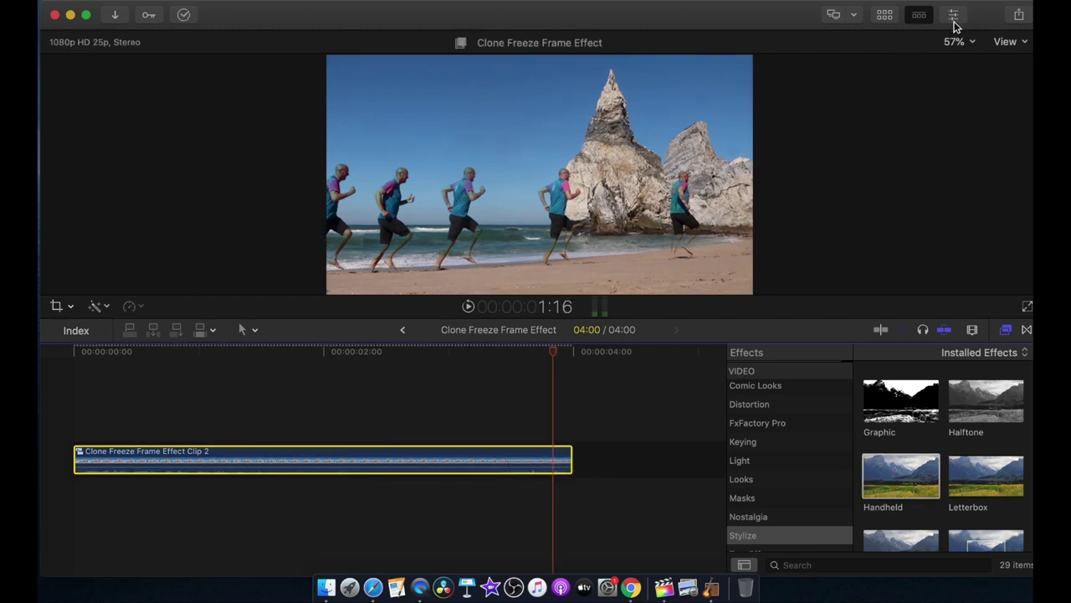
pyautogui.click(1005, 330)
pyautogui.moveTo(833, 111); pyautogui.dragTo(816, 130)
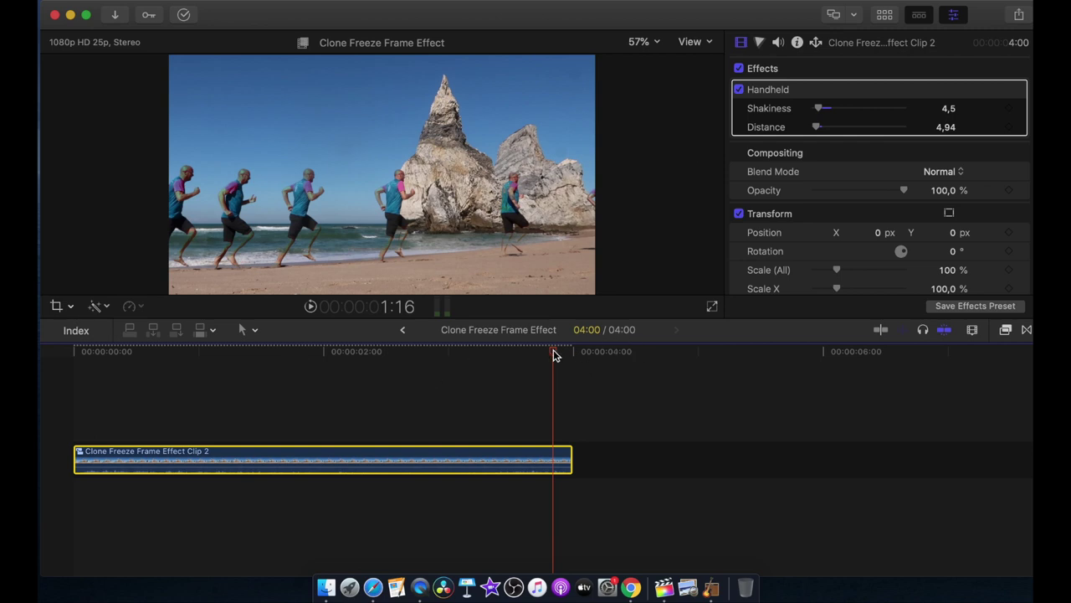
# Step: Play the clone runner compound clip full screen from the beginning
pyautogui.press('Home')
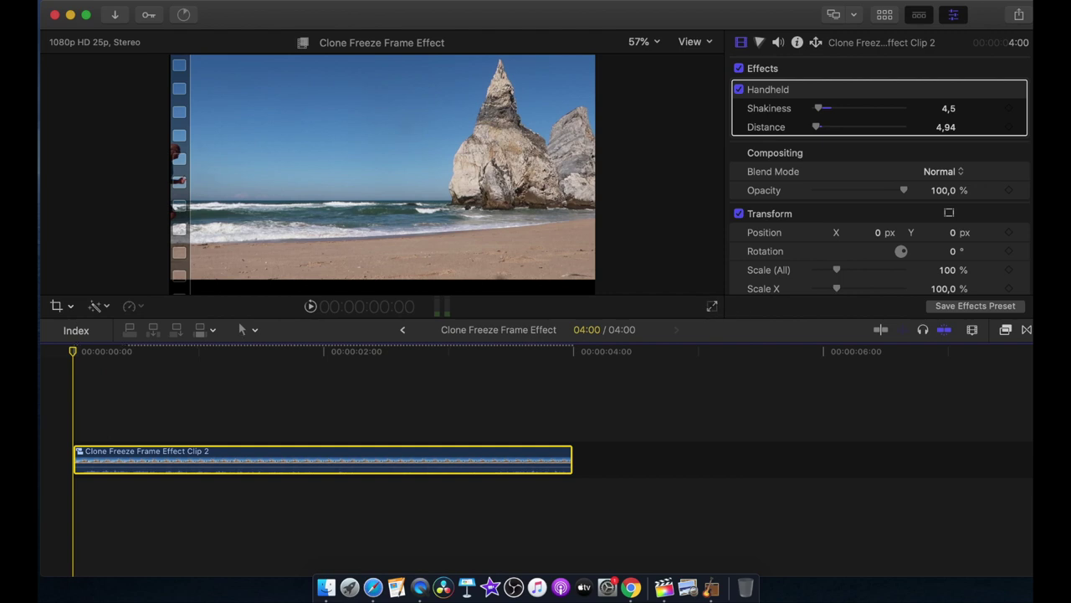
pyautogui.press('shift+super+f')
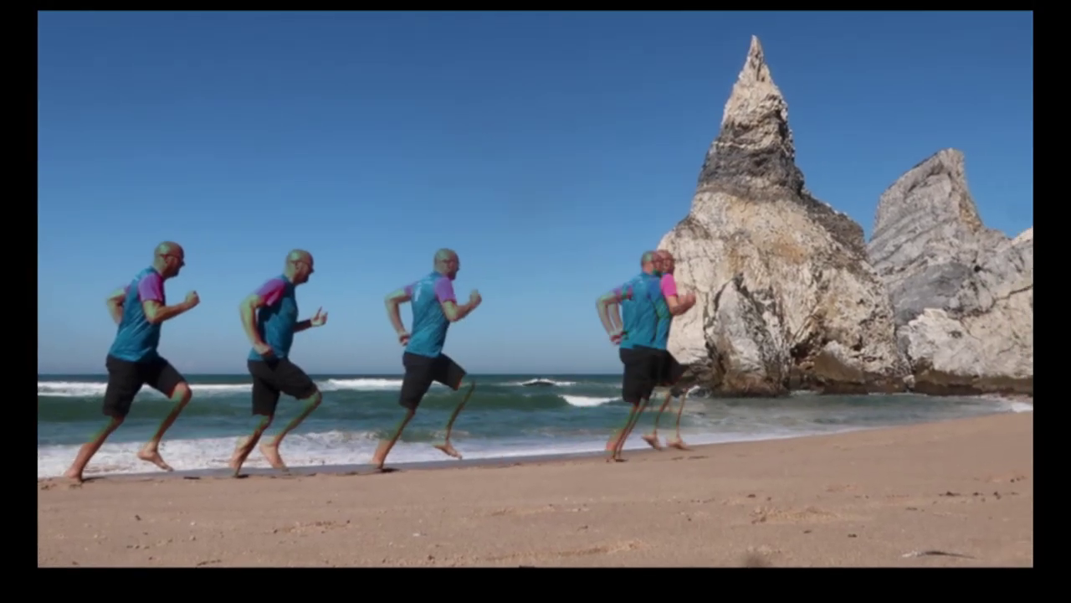